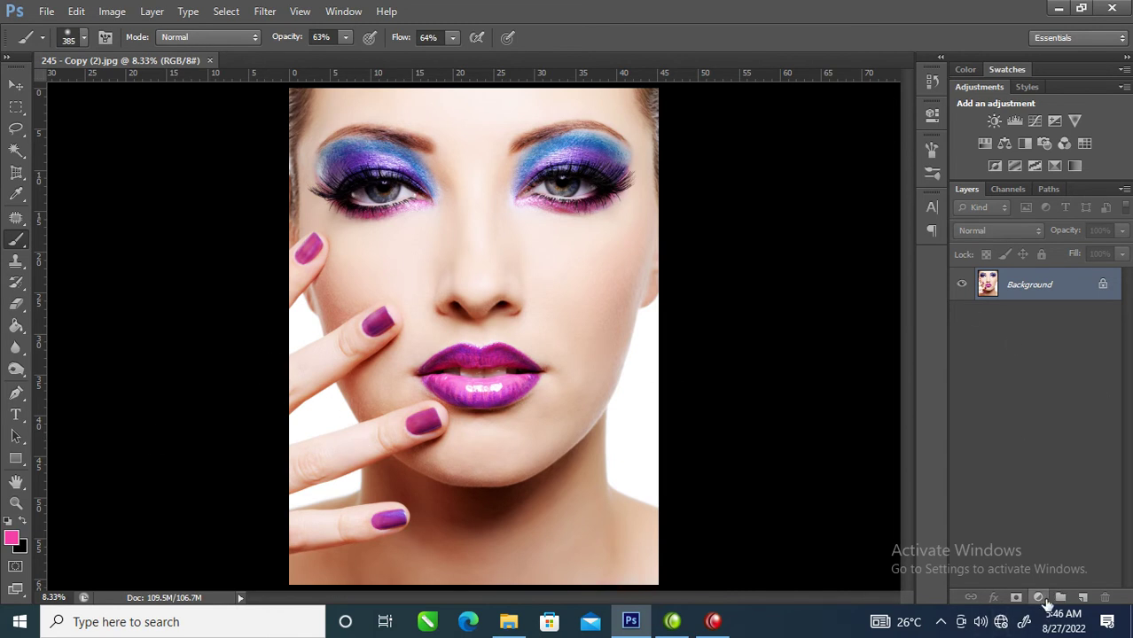
Add a Black & White adjustment layer above the portrait with Reds at -22 and Cyans at -39.
{"action": "left_click", "coordinate": [1039, 597]}
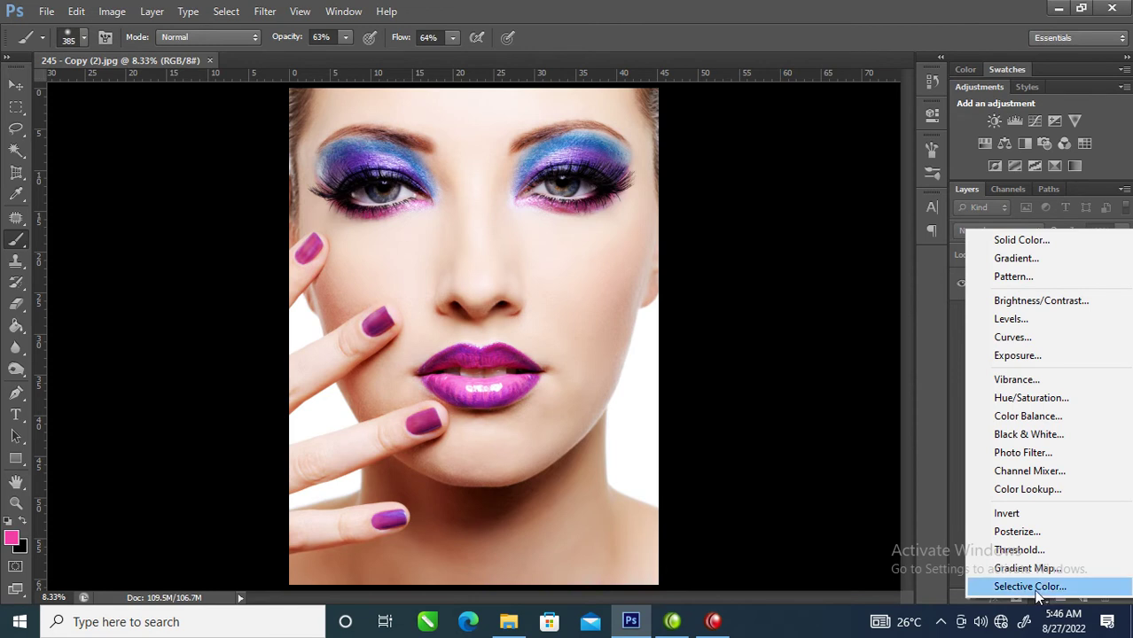
{"action": "left_click", "coordinate": [735, 448]}
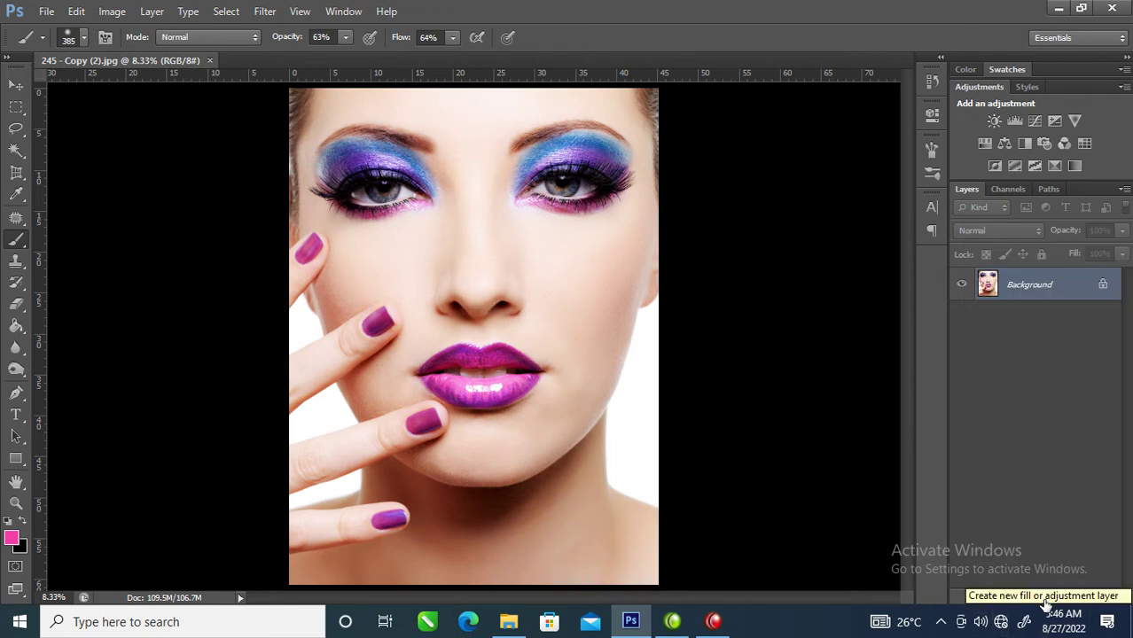
{"action": "left_click", "coordinate": [1044, 601]}
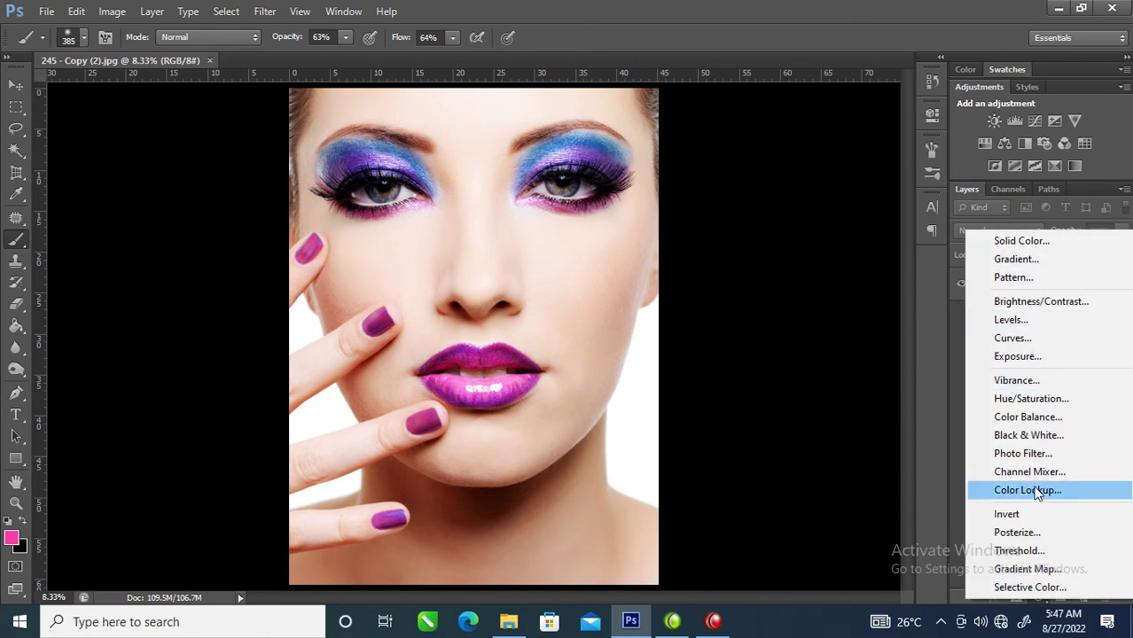
{"action": "left_click", "coordinate": [1027, 434]}
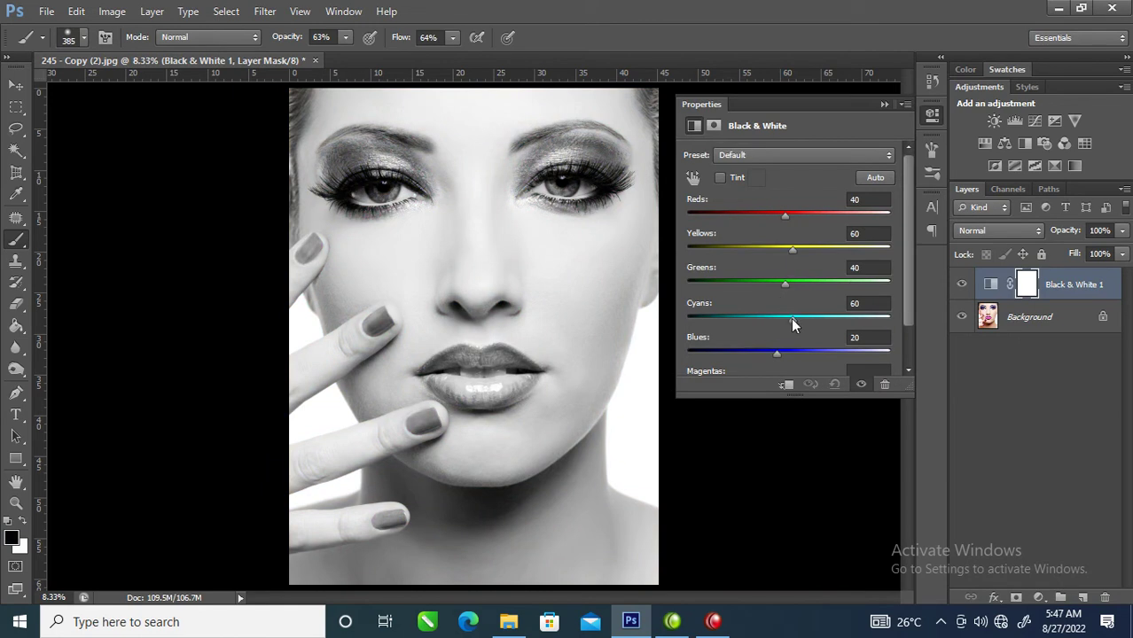
{"action": "left_click_drag", "start_coordinate": [791, 319], "coordinate": [754, 326]}
{"action": "left_click_drag", "start_coordinate": [780, 213], "coordinate": [759, 225]}
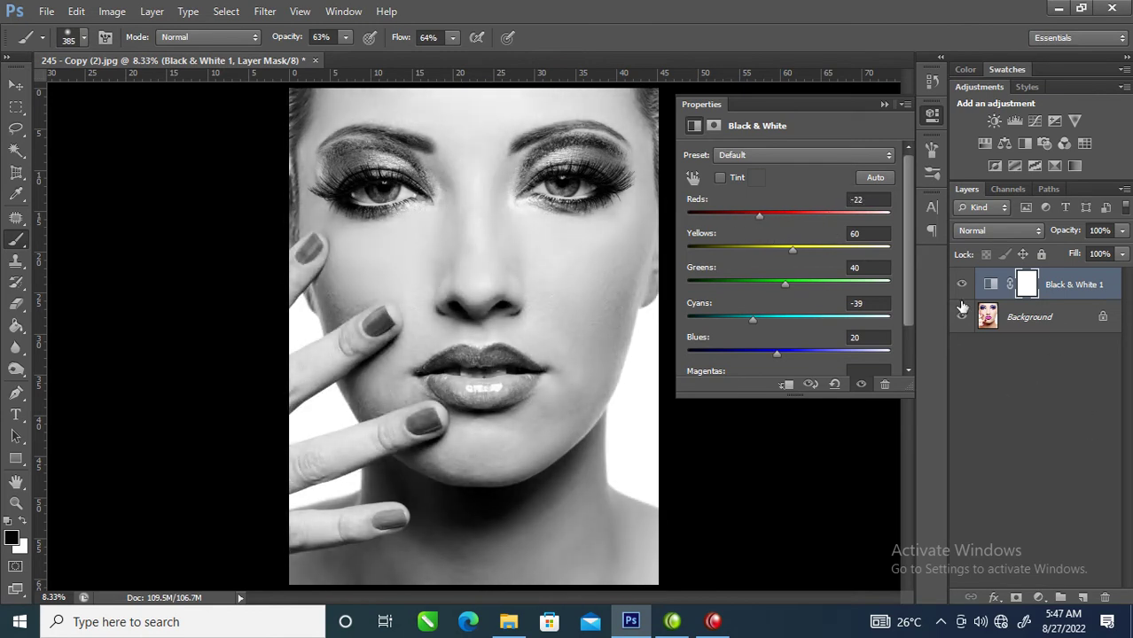
{"action": "left_click", "coordinate": [883, 105]}
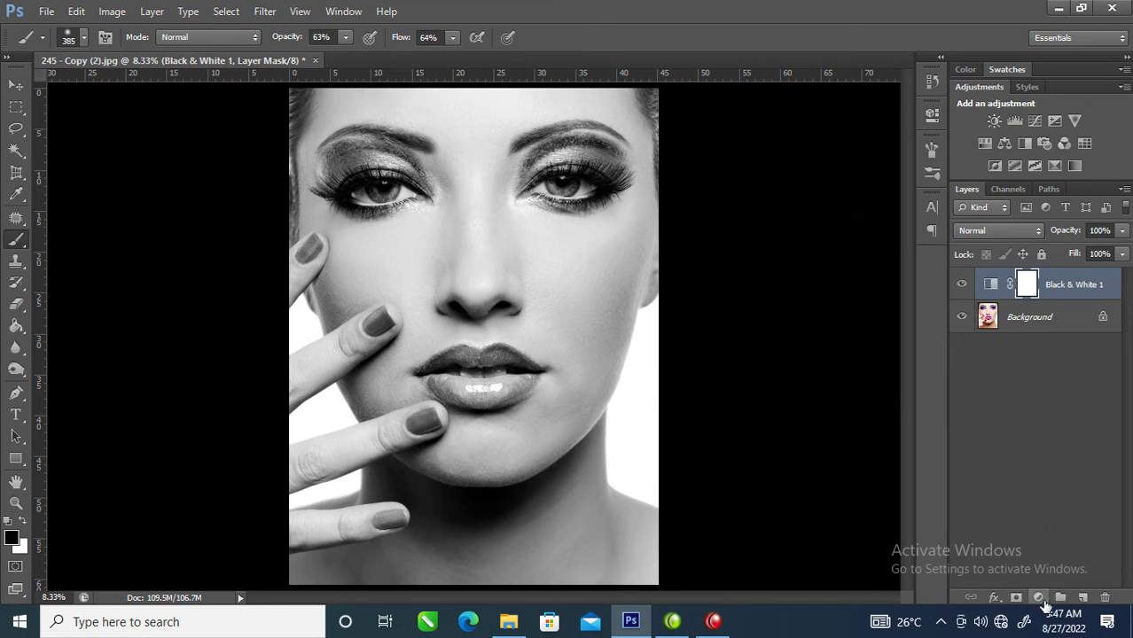
Add a Levels adjustment layer above the Black & White layer with the shadow input level at 104.
{"action": "left_click", "coordinate": [1041, 599]}
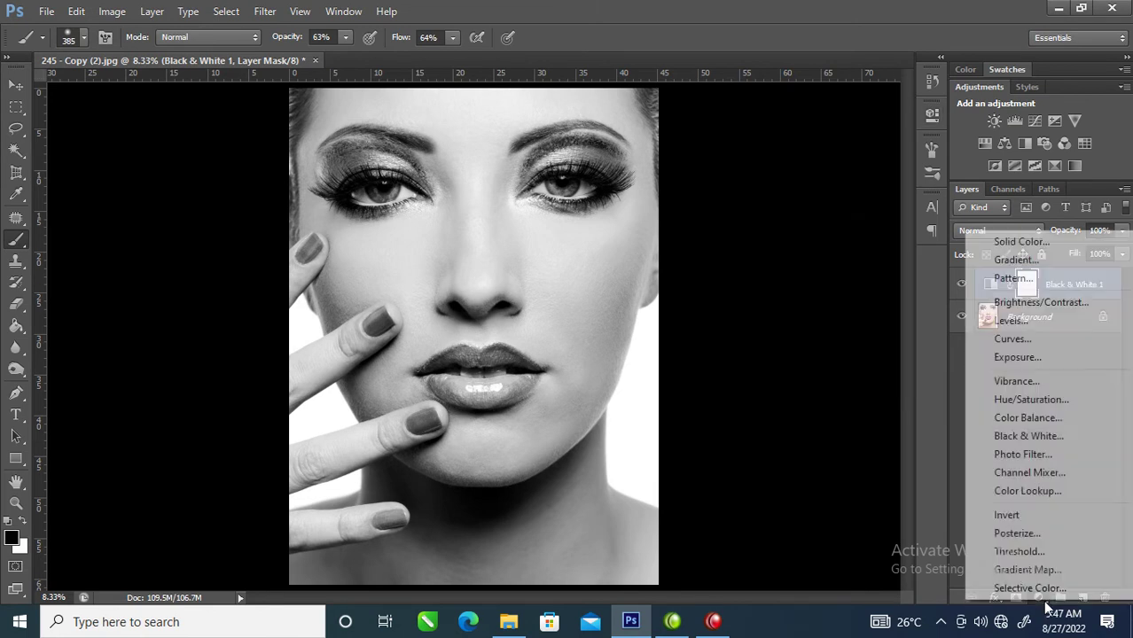
{"action": "left_click", "coordinate": [1012, 321]}
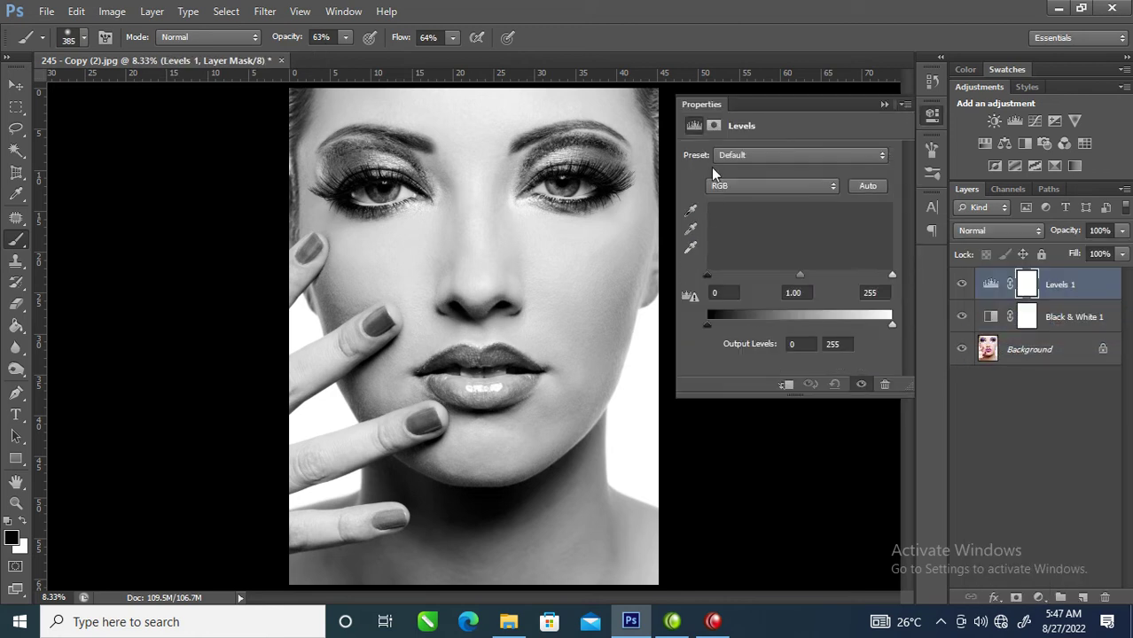
{"action": "left_click_drag", "start_coordinate": [707, 275], "coordinate": [783, 295]}
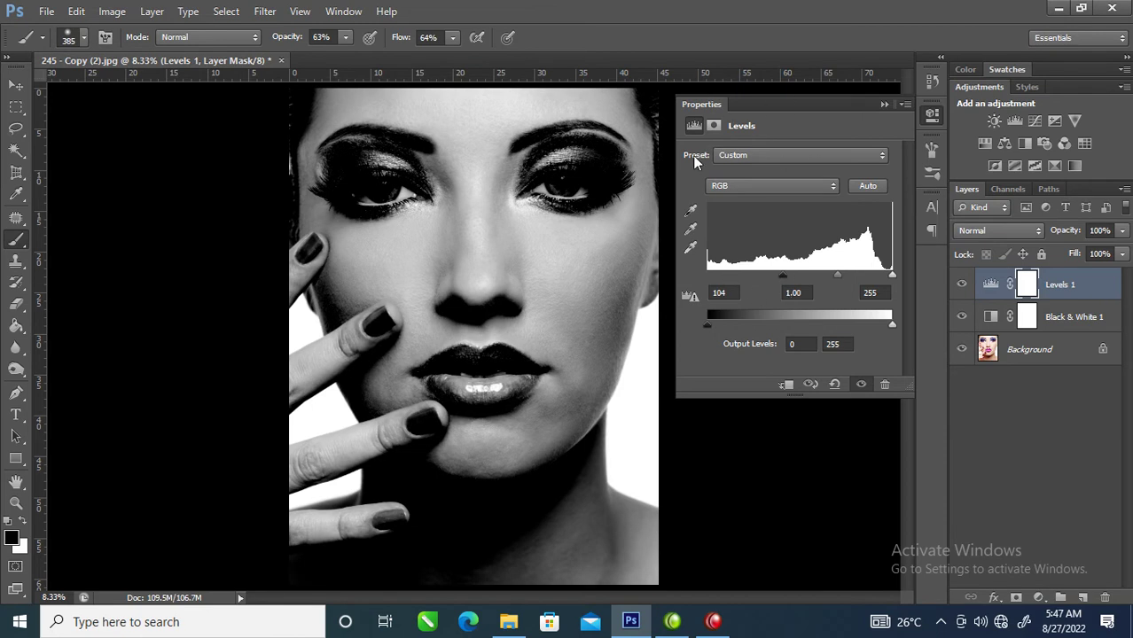
{"action": "left_click", "coordinate": [883, 104]}
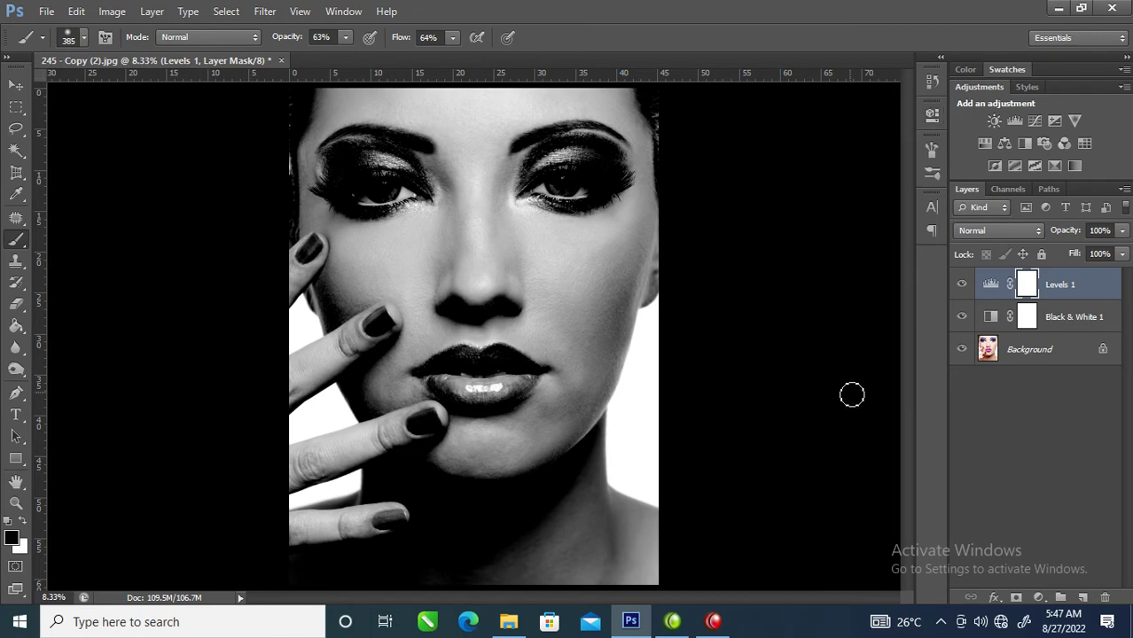
Duplicate the Background layer as "Background copy" in the same document.
{"action": "left_click_drag", "start_coordinate": [450, 210], "coordinate": [559, 294]}
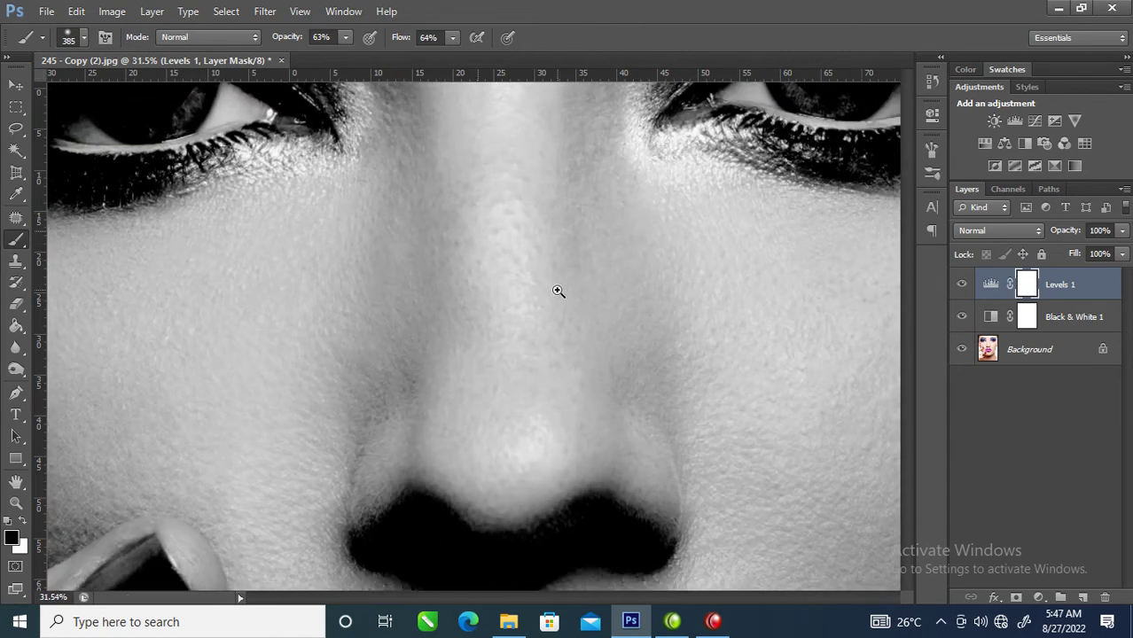
{"action": "left_click_drag", "start_coordinate": [813, 388], "coordinate": [484, 281]}
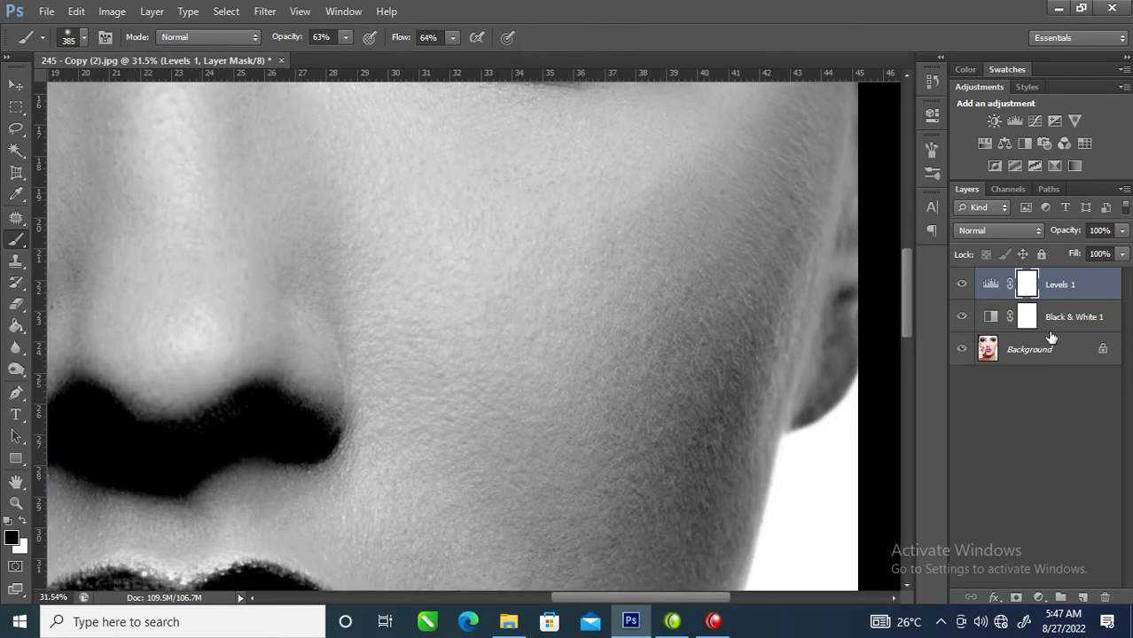
{"action": "left_click", "coordinate": [1044, 353]}
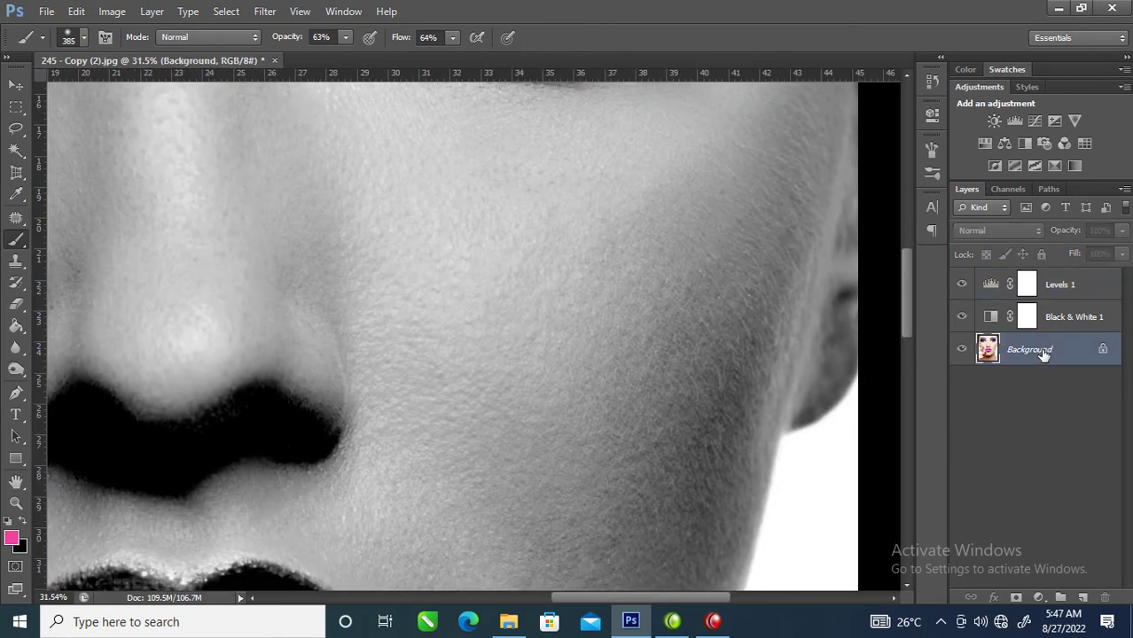
{"action": "right_click", "coordinate": [1058, 355]}
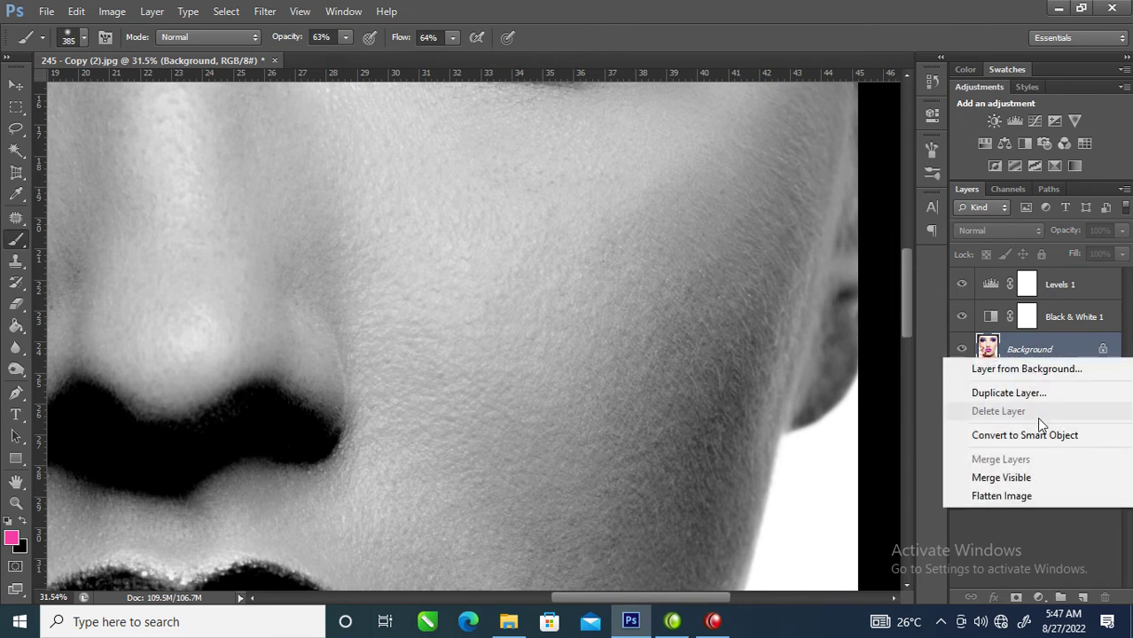
{"action": "left_click", "coordinate": [1008, 397]}
{"action": "left_click", "coordinate": [739, 160]}
{"action": "right_click", "coordinate": [1061, 355]}
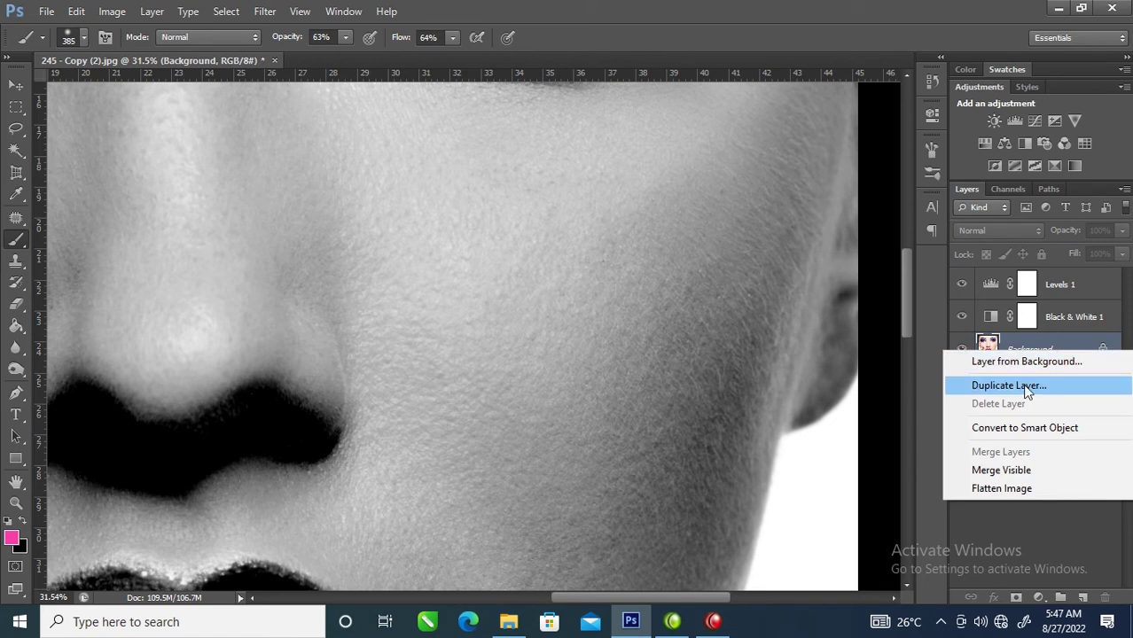
{"action": "left_click", "coordinate": [1028, 392]}
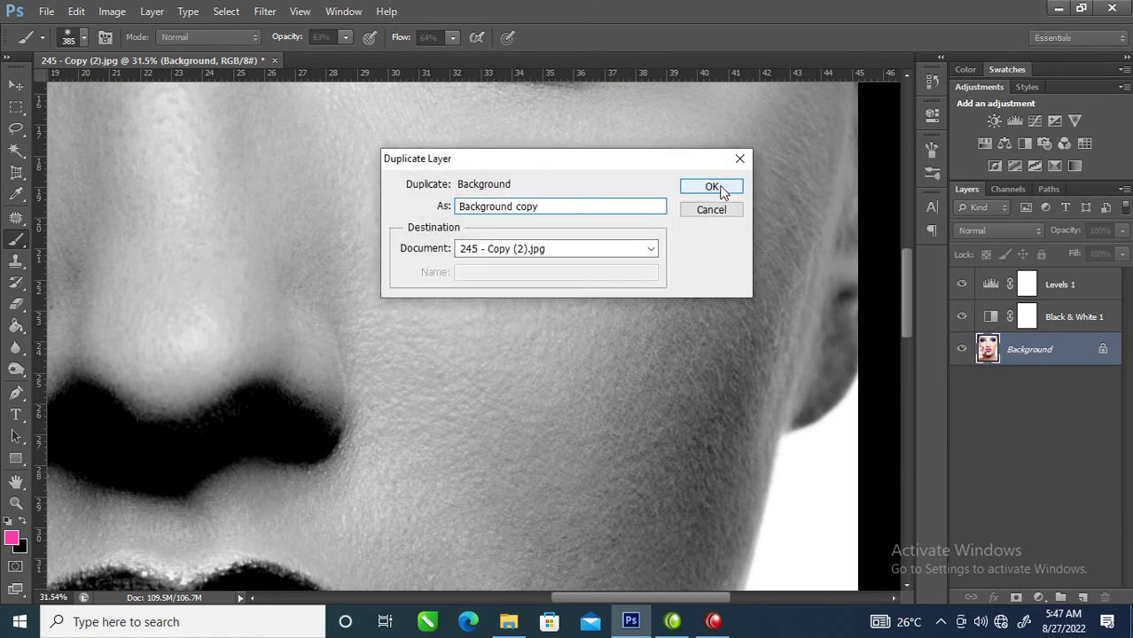
{"action": "left_click", "coordinate": [713, 187]}
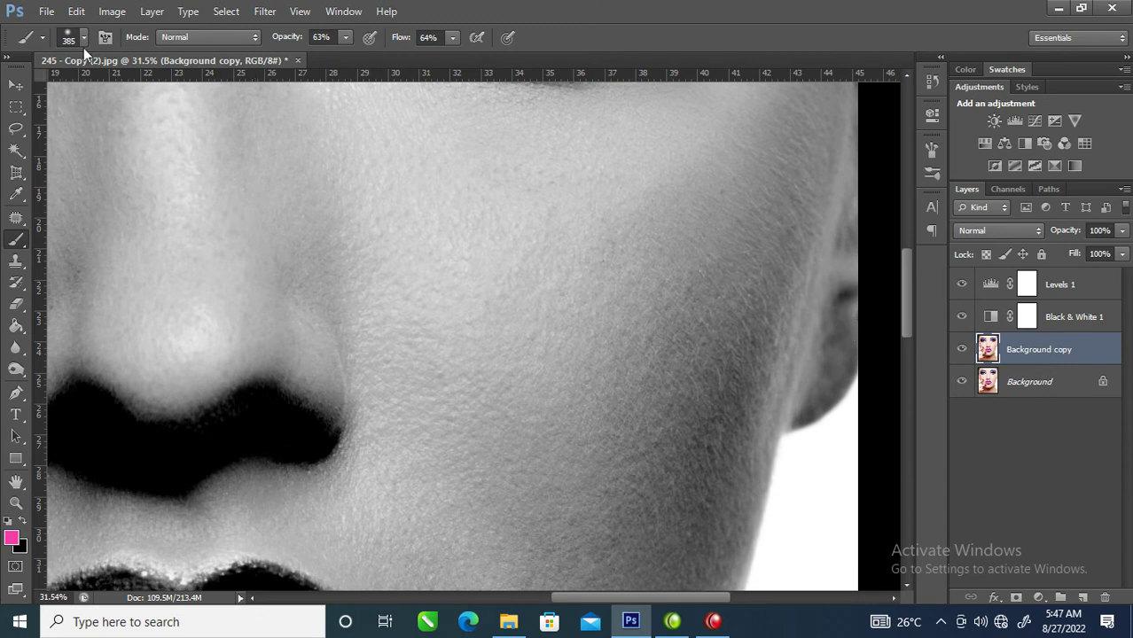
Sharpen the Background copy layer with Unsharp Mask at amount 384%, radius 8.8 pixels and threshold 0.
{"action": "left_click", "coordinate": [263, 10]}
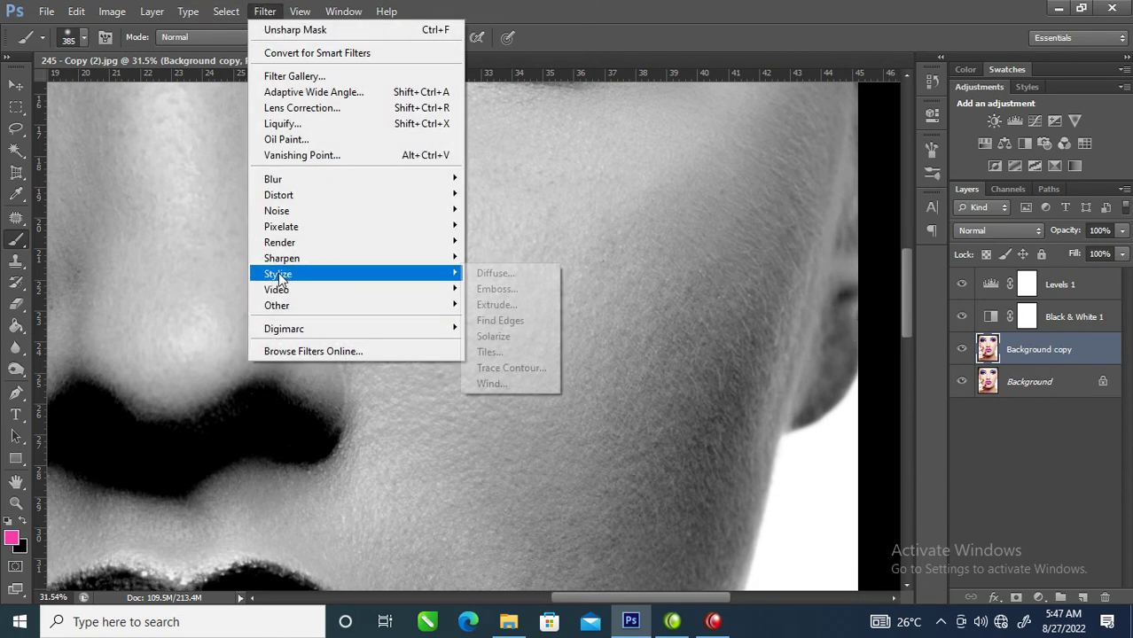
{"action": "mouse_move", "coordinate": [282, 260]}
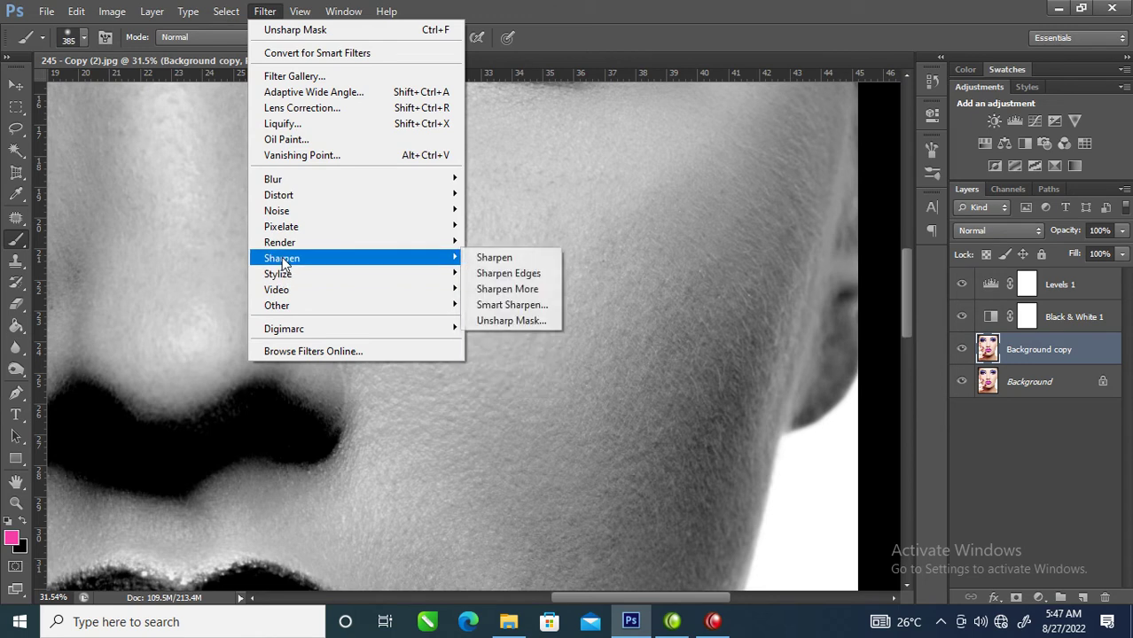
{"action": "left_click", "coordinate": [511, 321]}
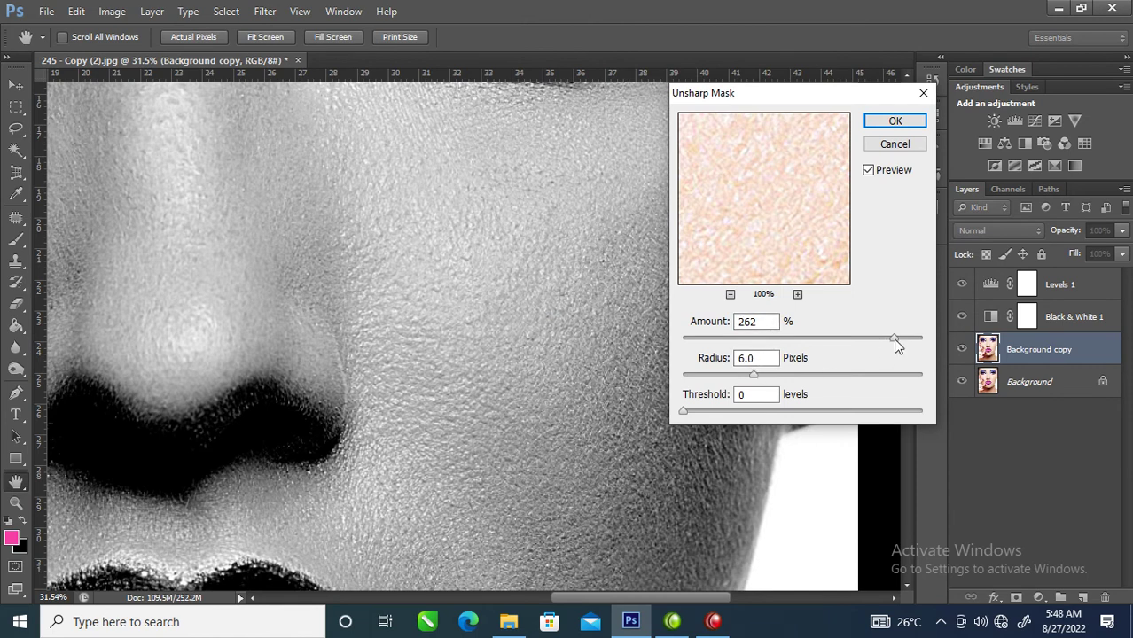
{"action": "left_click_drag", "start_coordinate": [895, 346], "coordinate": [914, 340]}
{"action": "left_click_drag", "start_coordinate": [753, 373], "coordinate": [773, 391]}
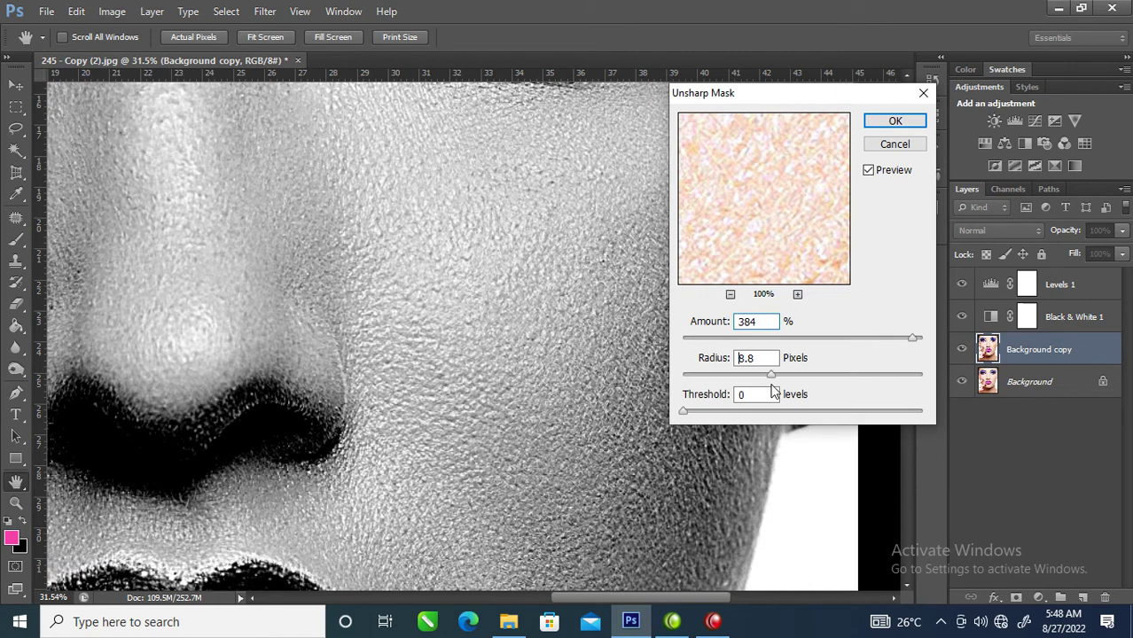
{"action": "left_click_drag", "start_coordinate": [685, 412], "coordinate": [721, 419]}
{"action": "left_click_drag", "start_coordinate": [790, 417], "coordinate": [816, 418]}
{"action": "left_click", "coordinate": [895, 120]}
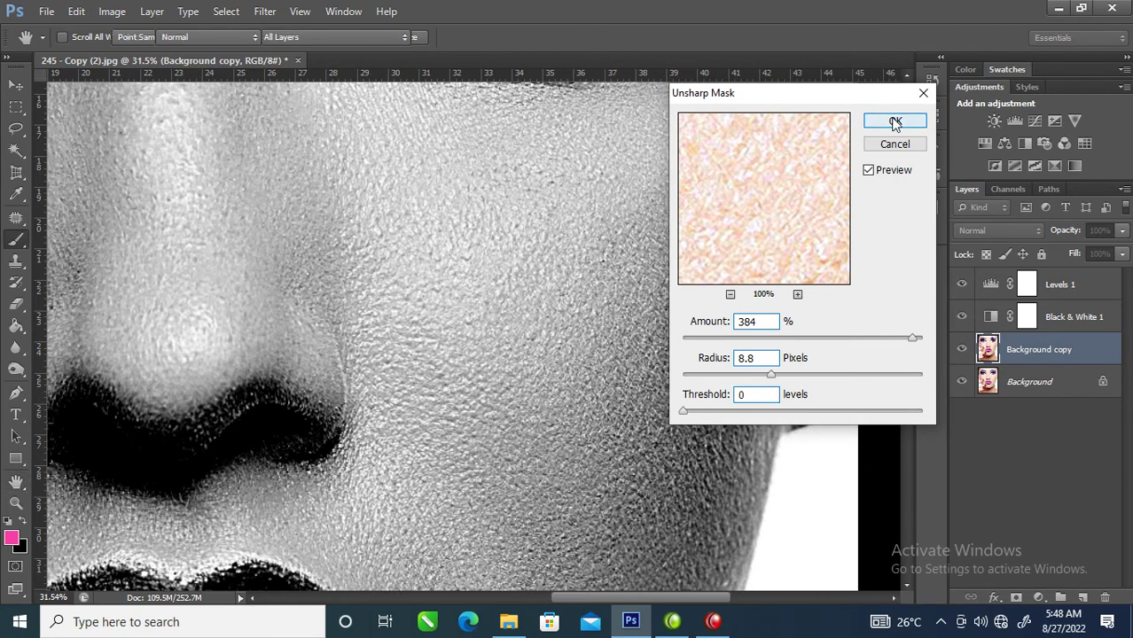
{"action": "key", "text": "b"}
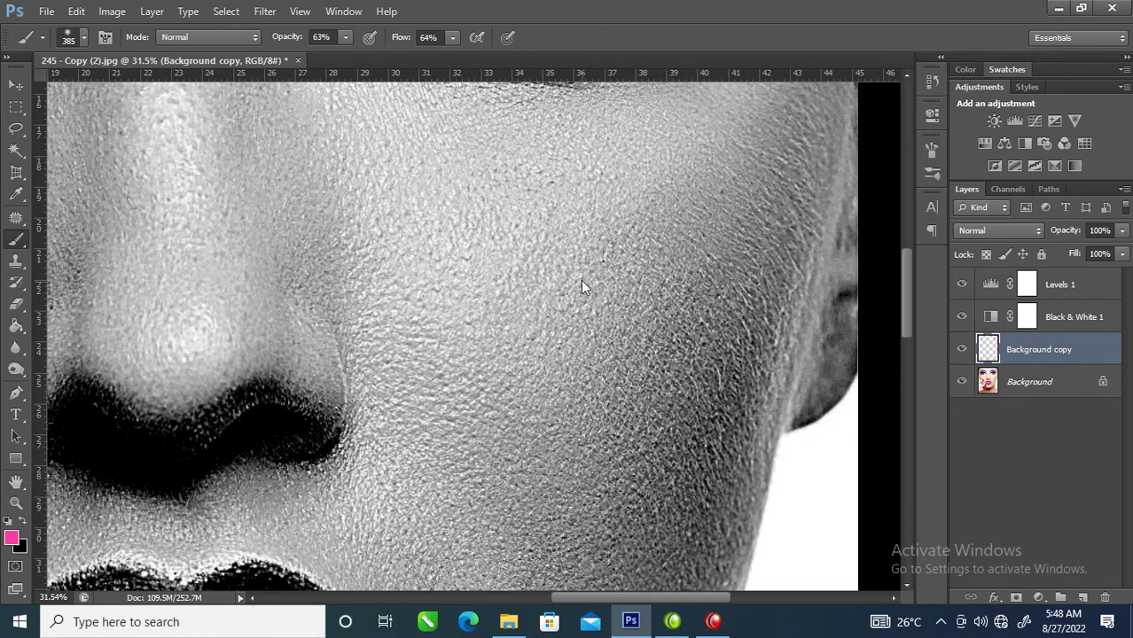
{"action": "right_click", "coordinate": [470, 186]}
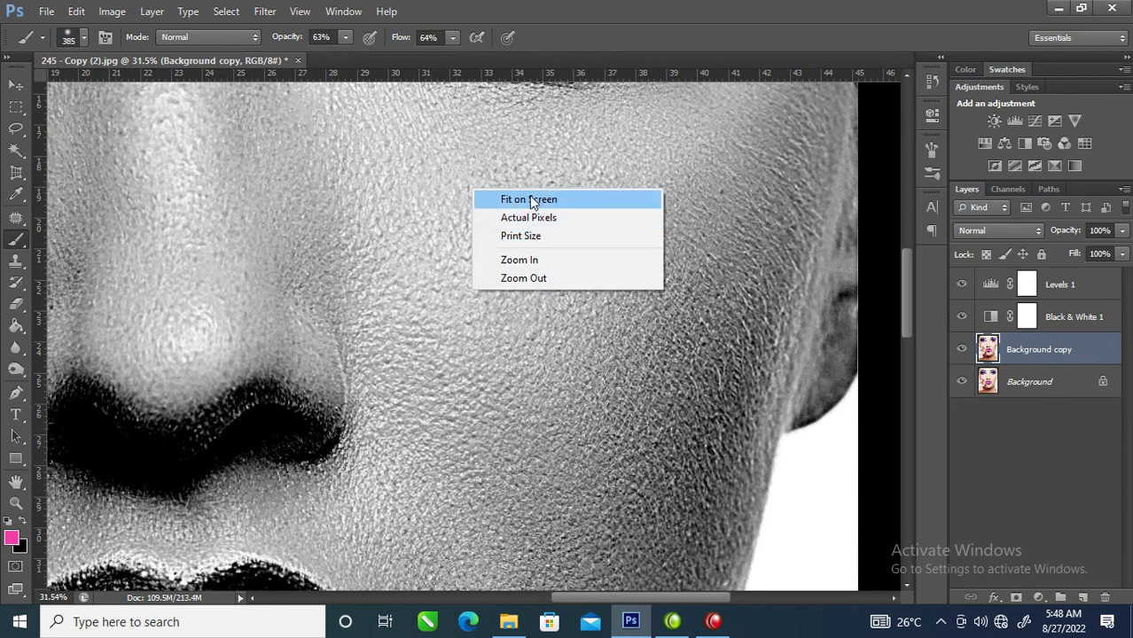
{"action": "left_click", "coordinate": [529, 199]}
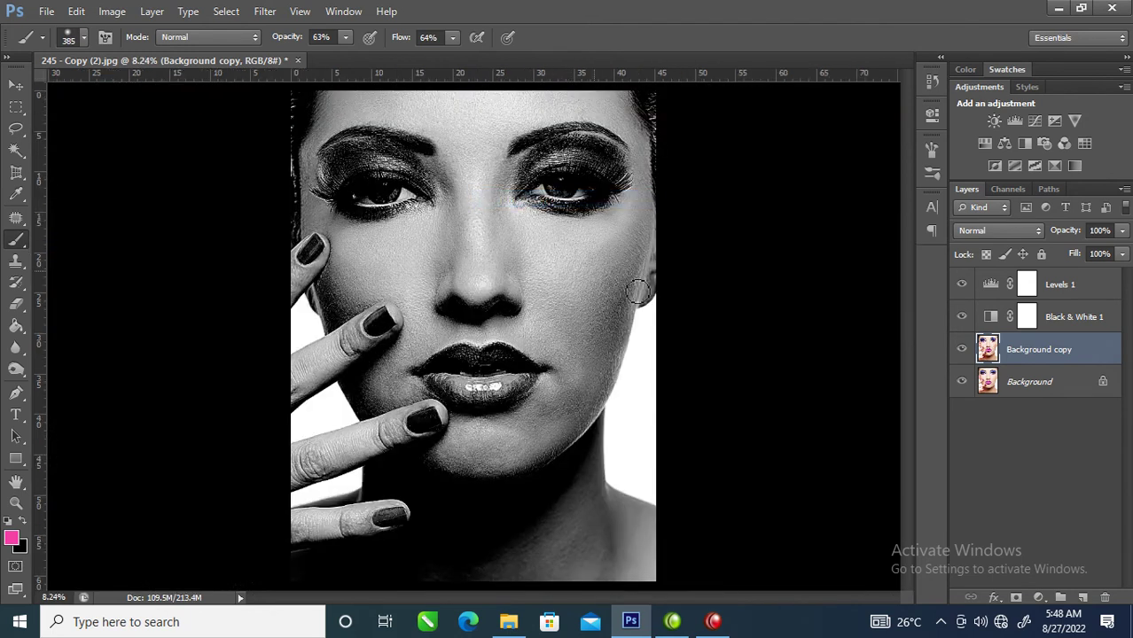
Set the foreground color to pale gold #e1ce8b and fill the original Background layer with it.
{"action": "left_click", "coordinate": [1044, 383]}
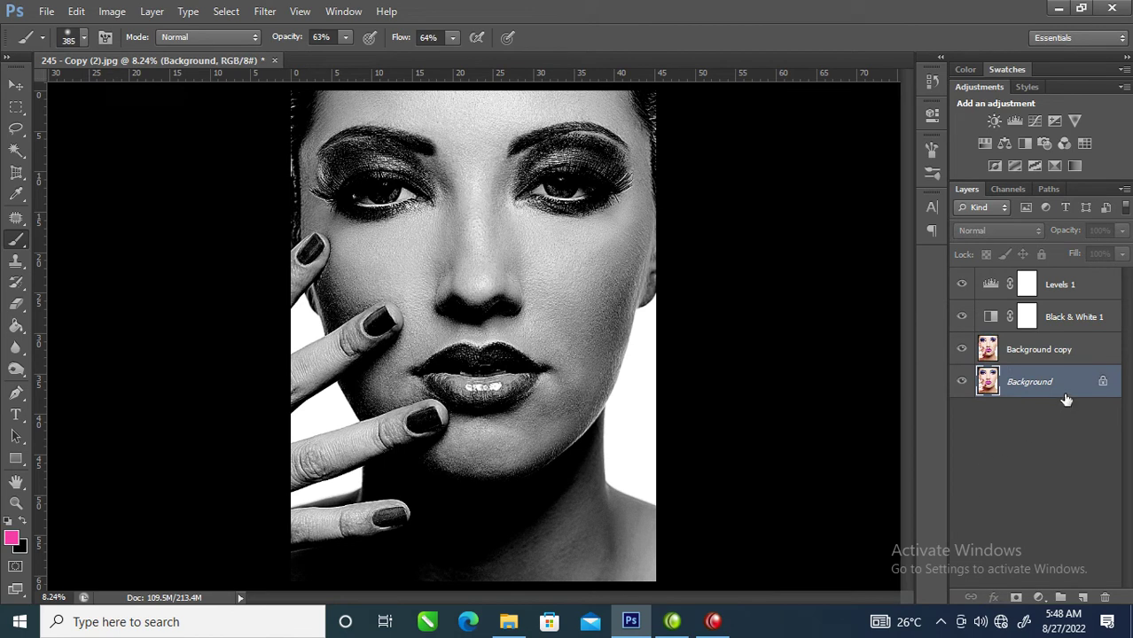
{"action": "left_click", "coordinate": [11, 537]}
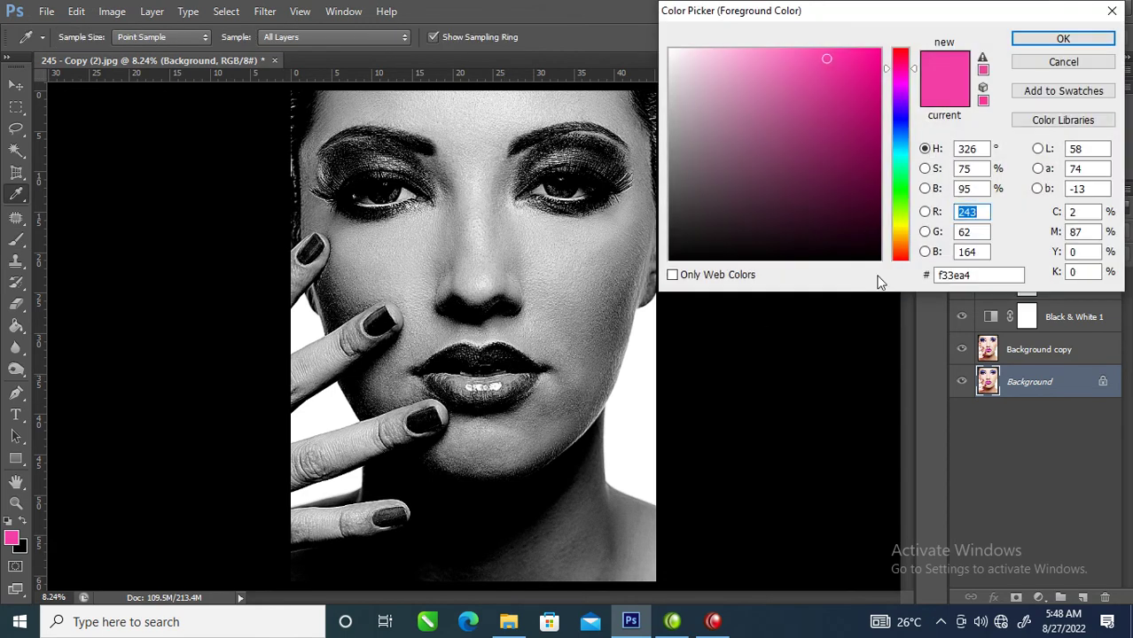
{"action": "left_click_drag", "start_coordinate": [904, 233], "coordinate": [904, 234]}
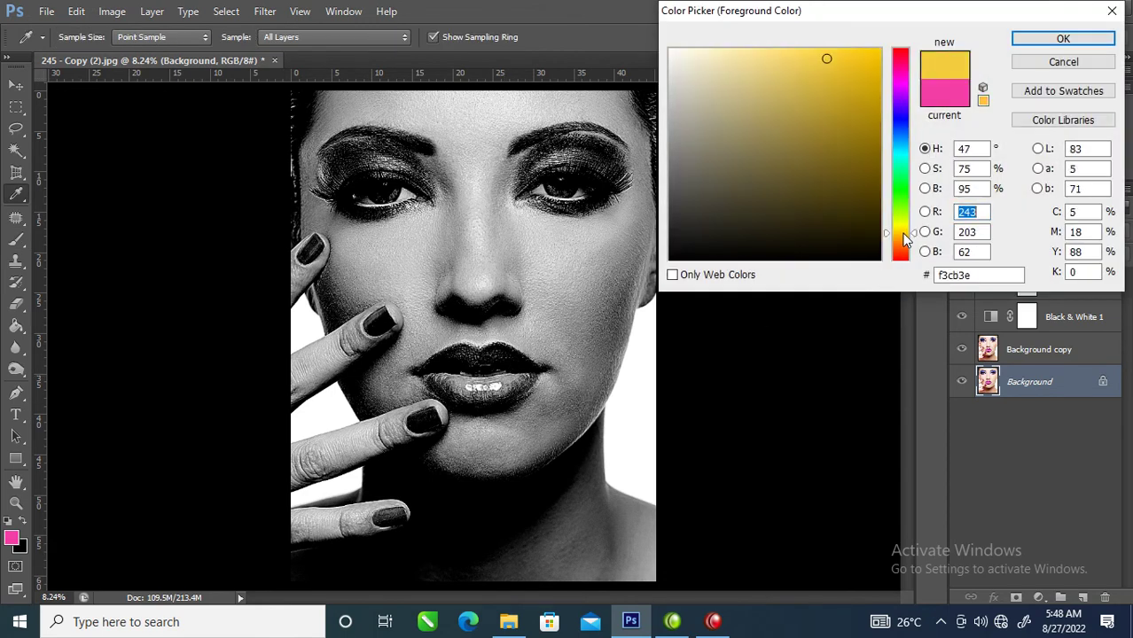
{"action": "left_click", "coordinate": [788, 51]}
{"action": "left_click", "coordinate": [779, 62]}
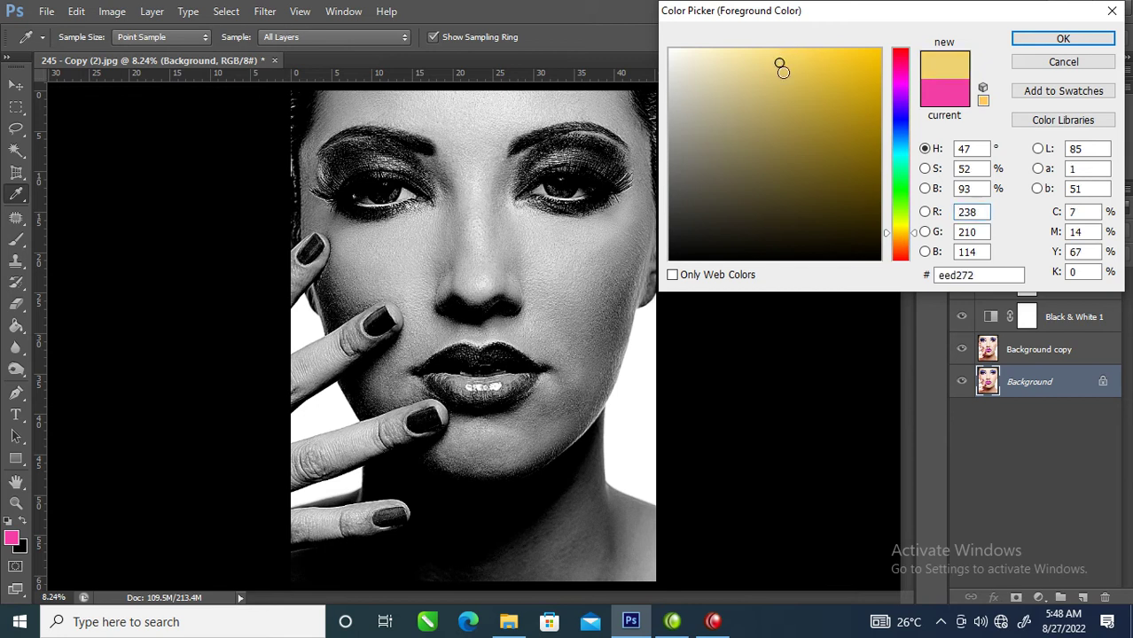
{"action": "left_click", "coordinate": [750, 74]}
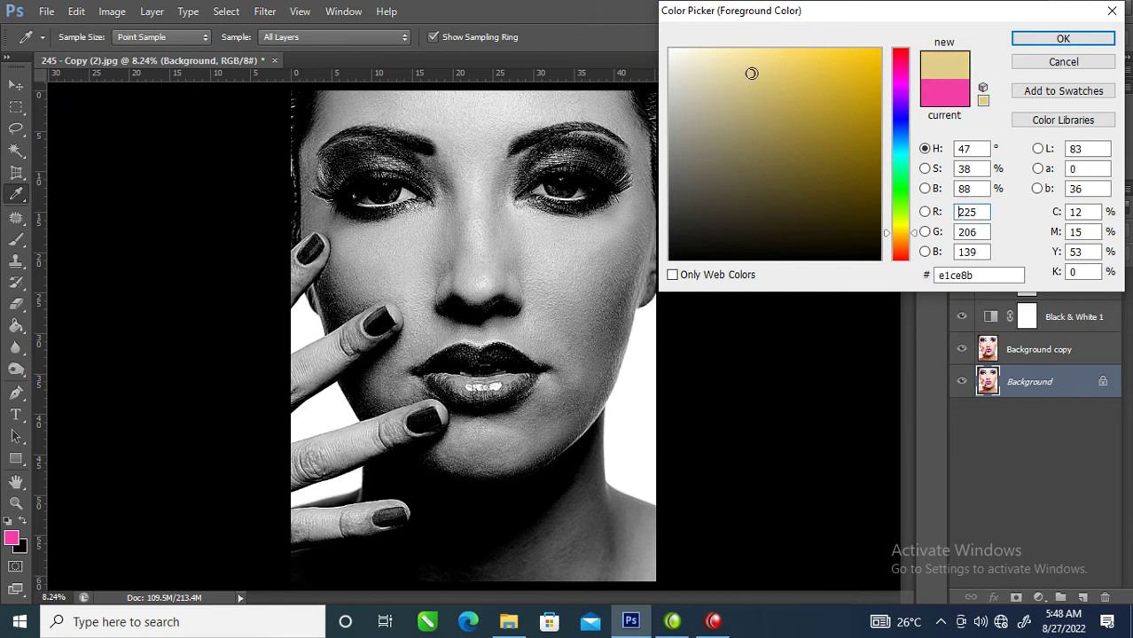
{"action": "left_click", "coordinate": [1062, 38]}
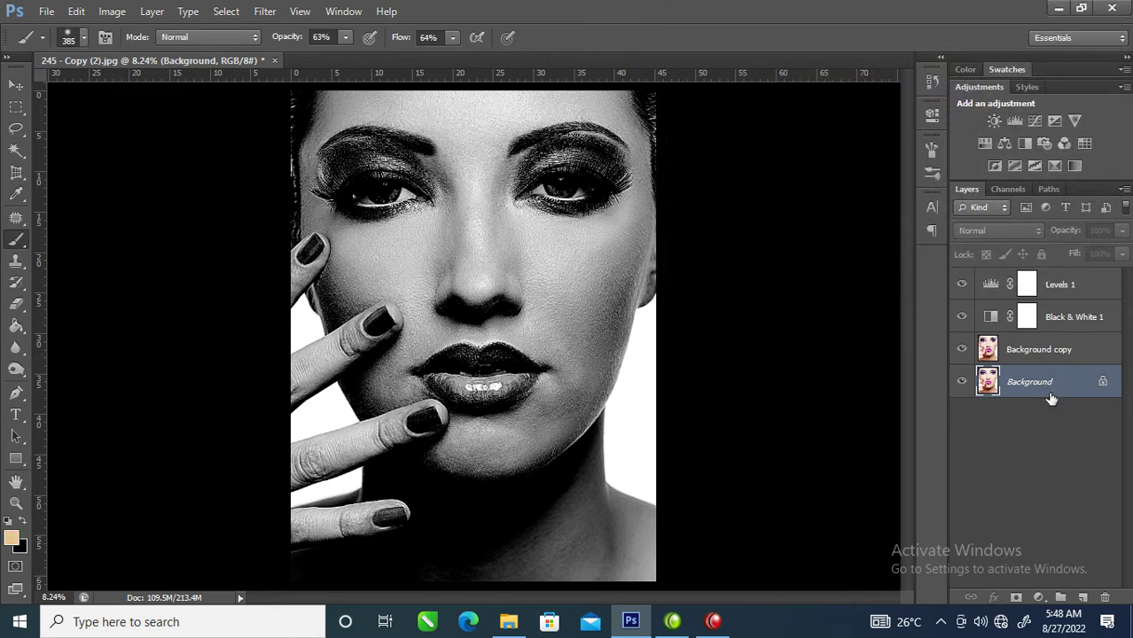
{"action": "key", "text": "ctrl+BackSpace"}
{"action": "key", "text": "alt+BackSpace"}
Convert the gold-filled Background to a regular layer and move it above Levels 1 in the layer stack.
{"action": "double_click", "coordinate": [1074, 385]}
{"action": "left_click", "coordinate": [711, 193]}
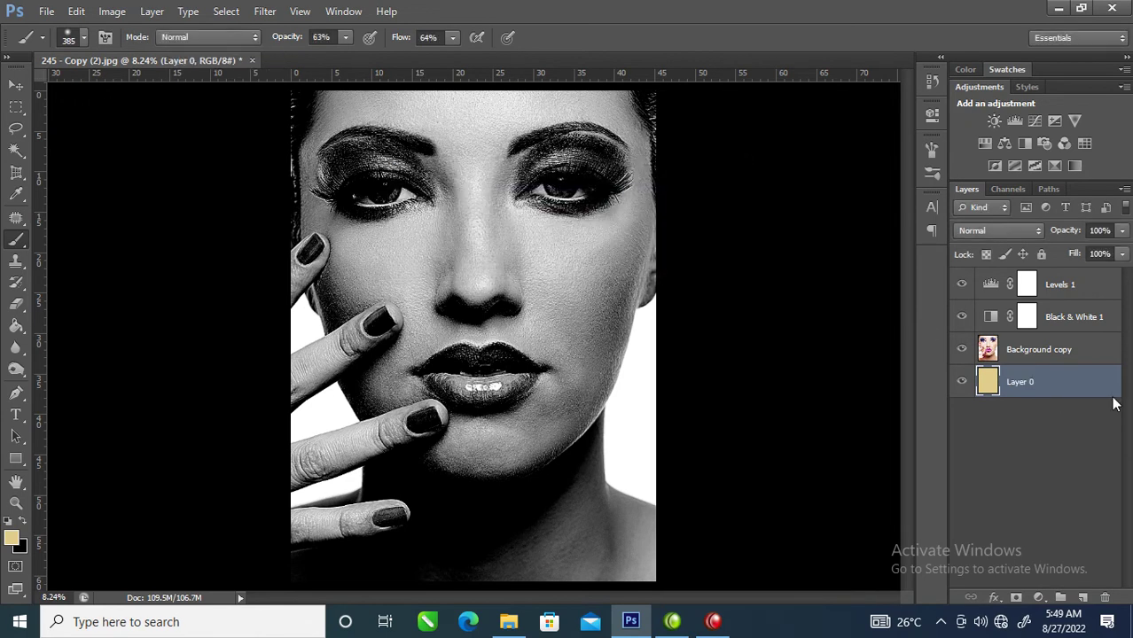
{"action": "left_click_drag", "start_coordinate": [1080, 385], "coordinate": [1083, 286]}
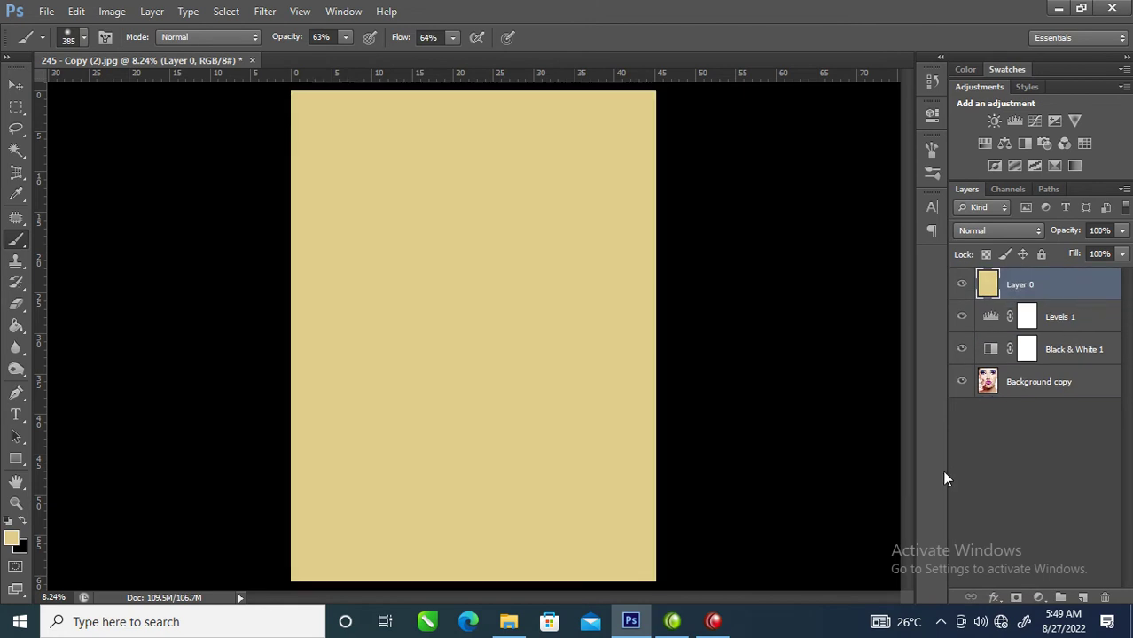
{"action": "left_click", "coordinate": [1003, 209]}
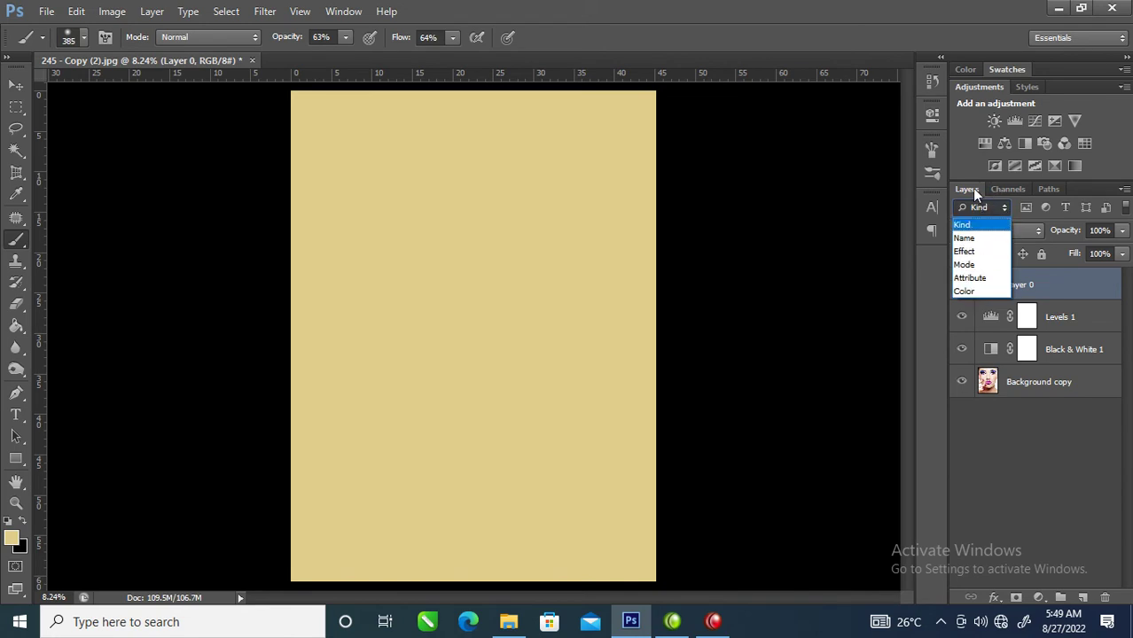
{"action": "left_click", "coordinate": [1046, 439]}
{"action": "left_click", "coordinate": [1041, 435]}
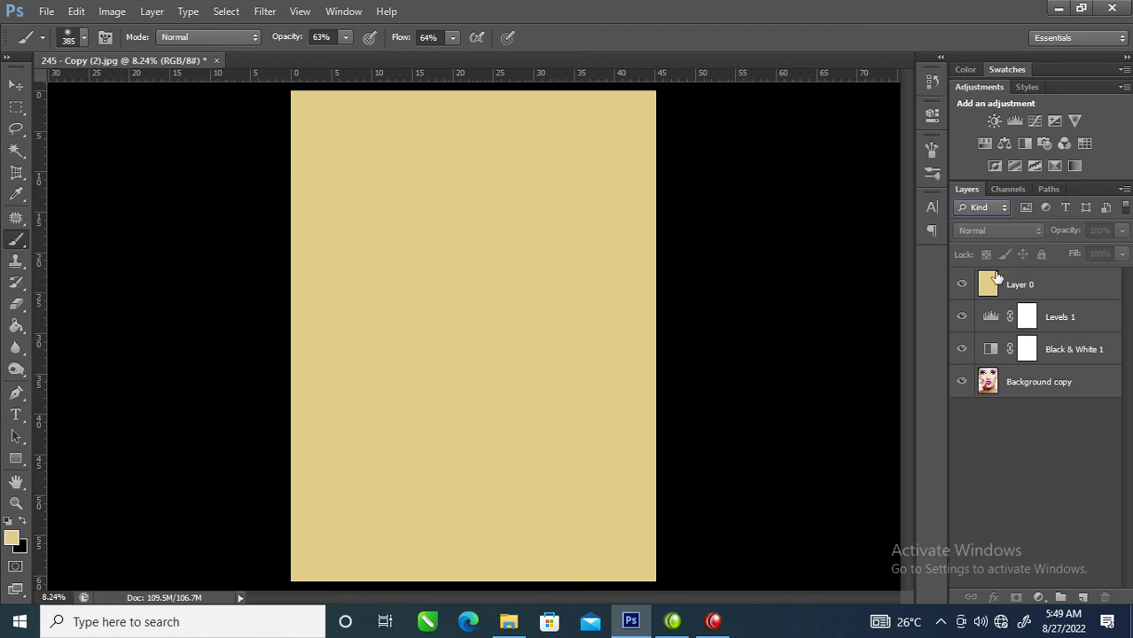
Change the blend mode of the gold-filled Layer 0 to Color.
{"action": "left_click", "coordinate": [1033, 280]}
{"action": "double_click", "coordinate": [1037, 235]}
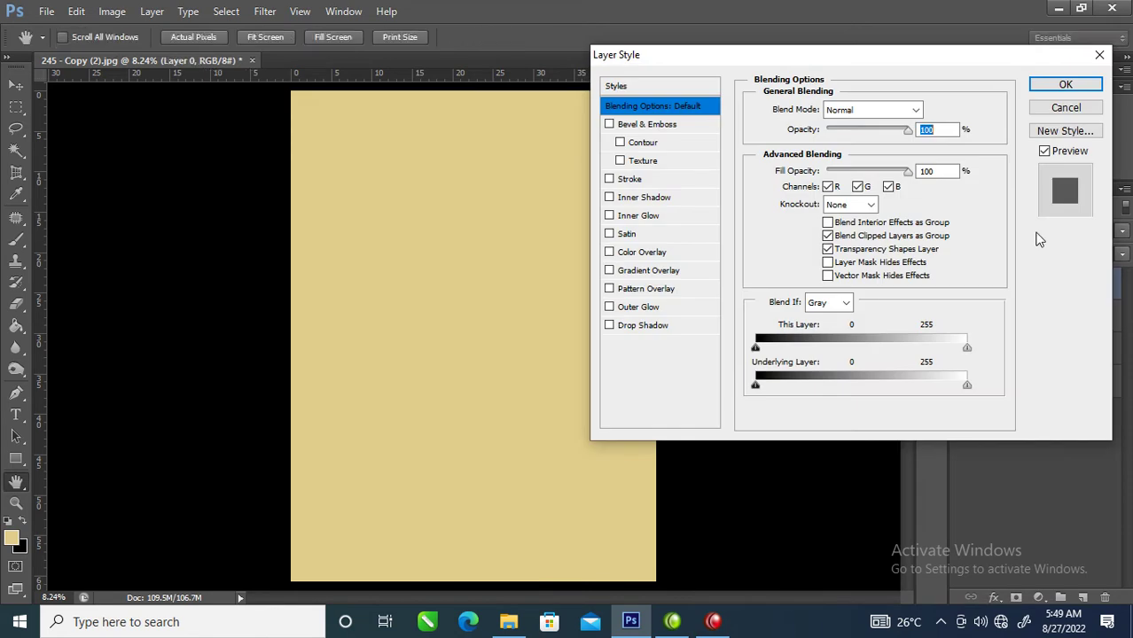
{"action": "left_click", "coordinate": [1099, 59]}
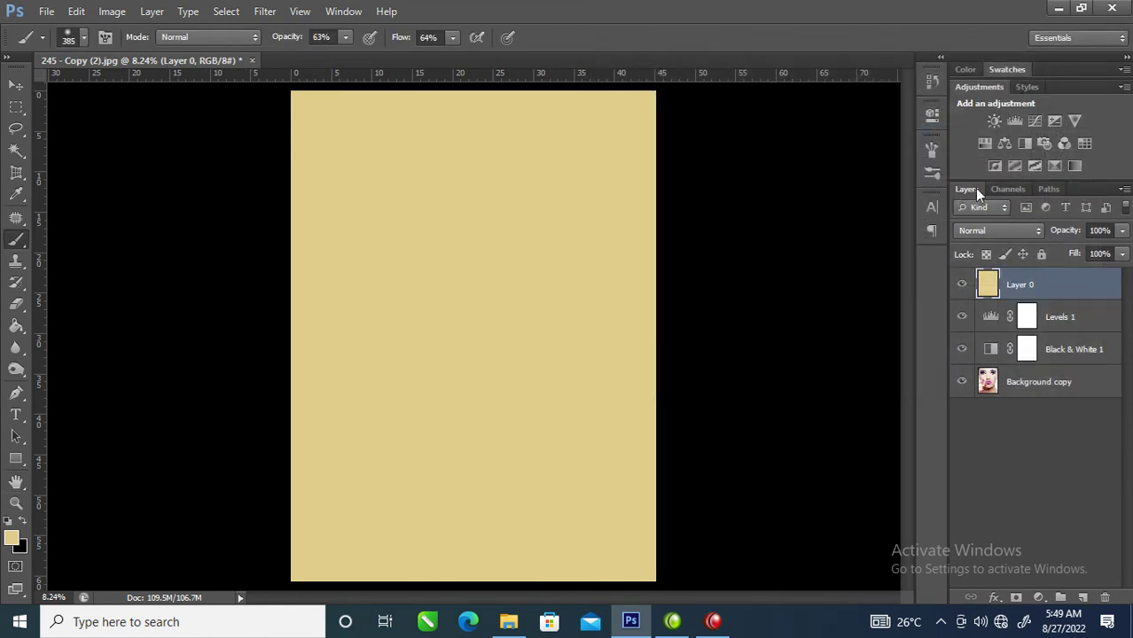
{"action": "left_click", "coordinate": [1002, 209]}
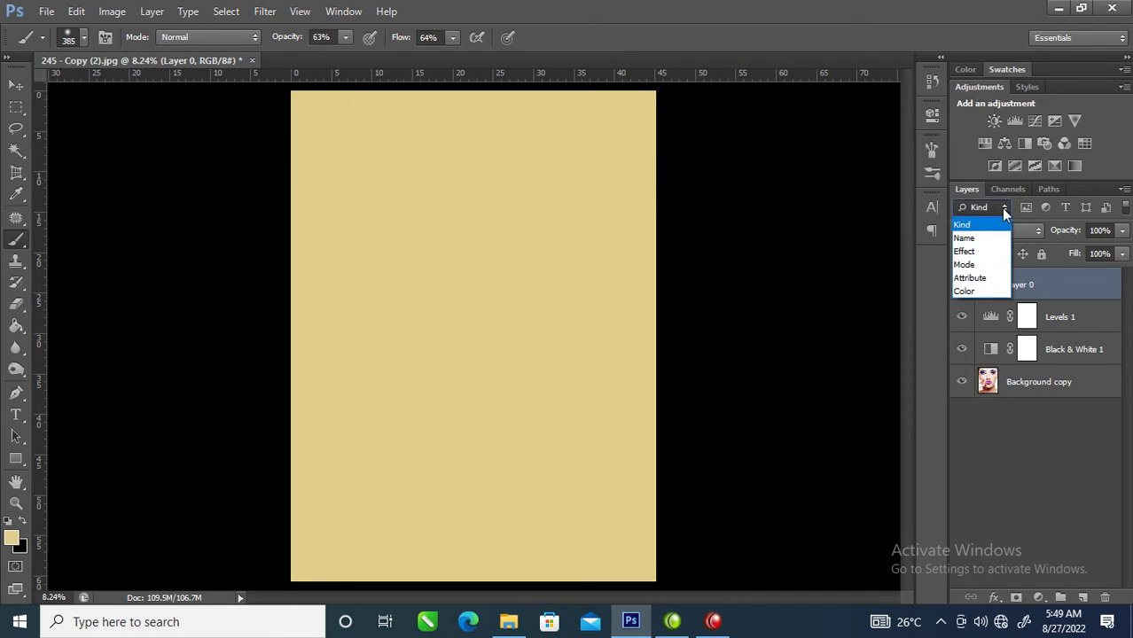
{"action": "left_click", "coordinate": [999, 467]}
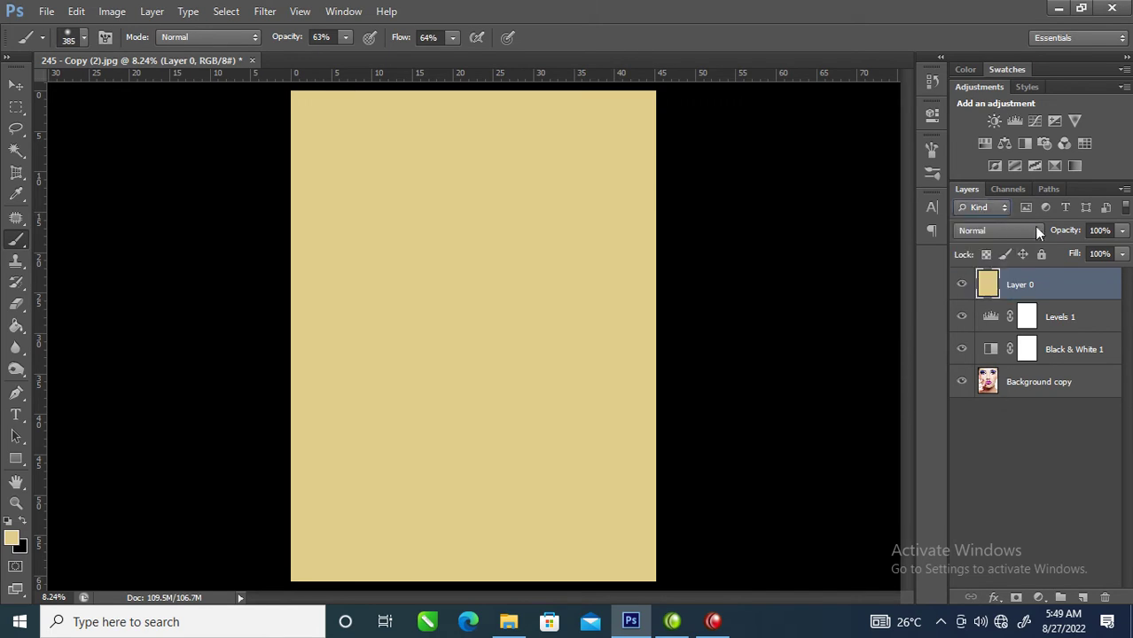
{"action": "left_click", "coordinate": [1037, 231]}
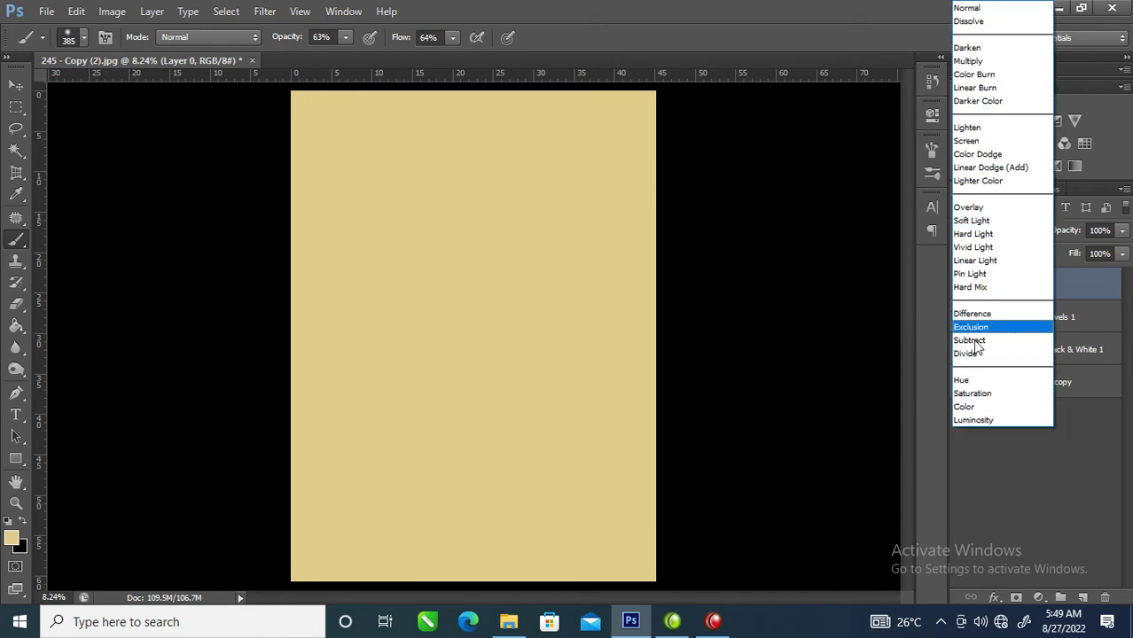
{"action": "left_click", "coordinate": [969, 407]}
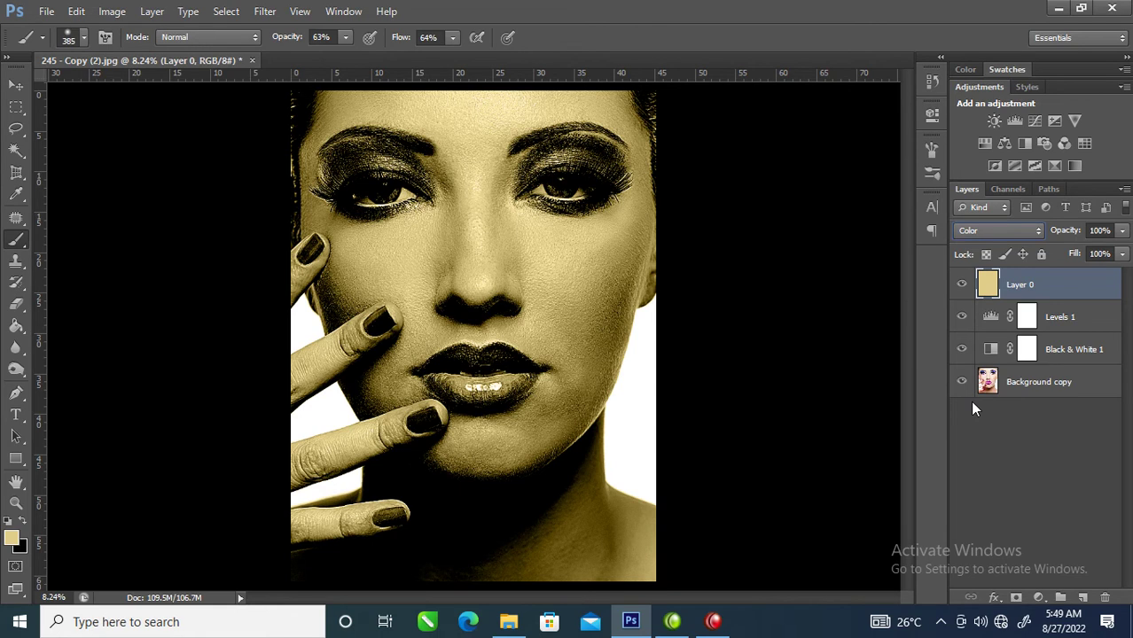
Duplicate Layer 0 as "Layer 0 copy" in the same document.
{"action": "right_click", "coordinate": [1076, 289]}
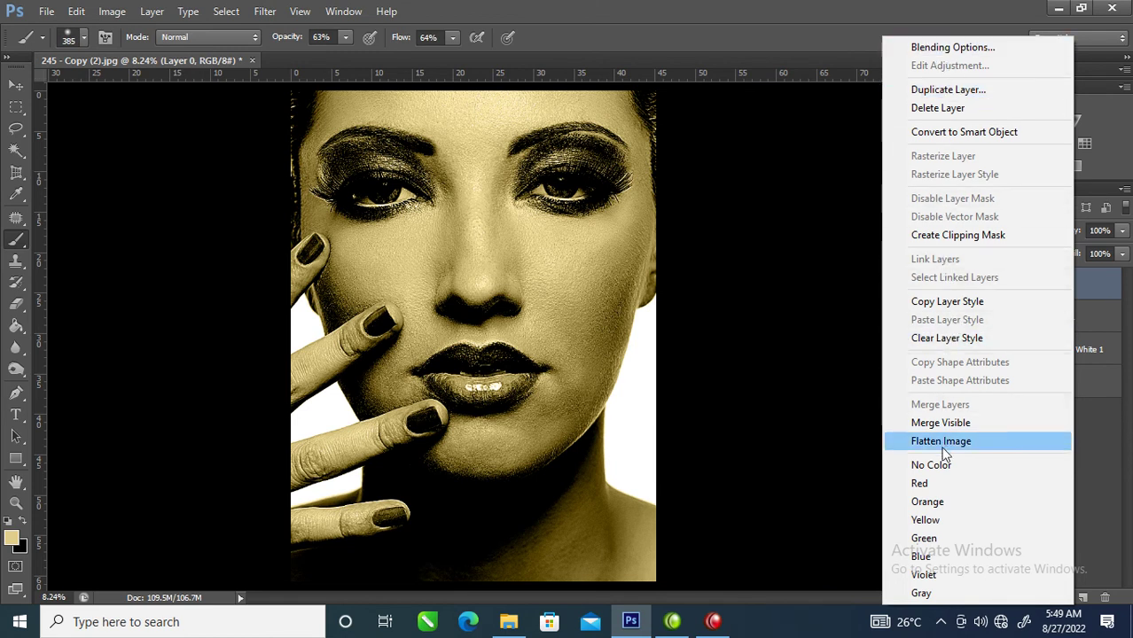
{"action": "left_click", "coordinate": [1092, 471]}
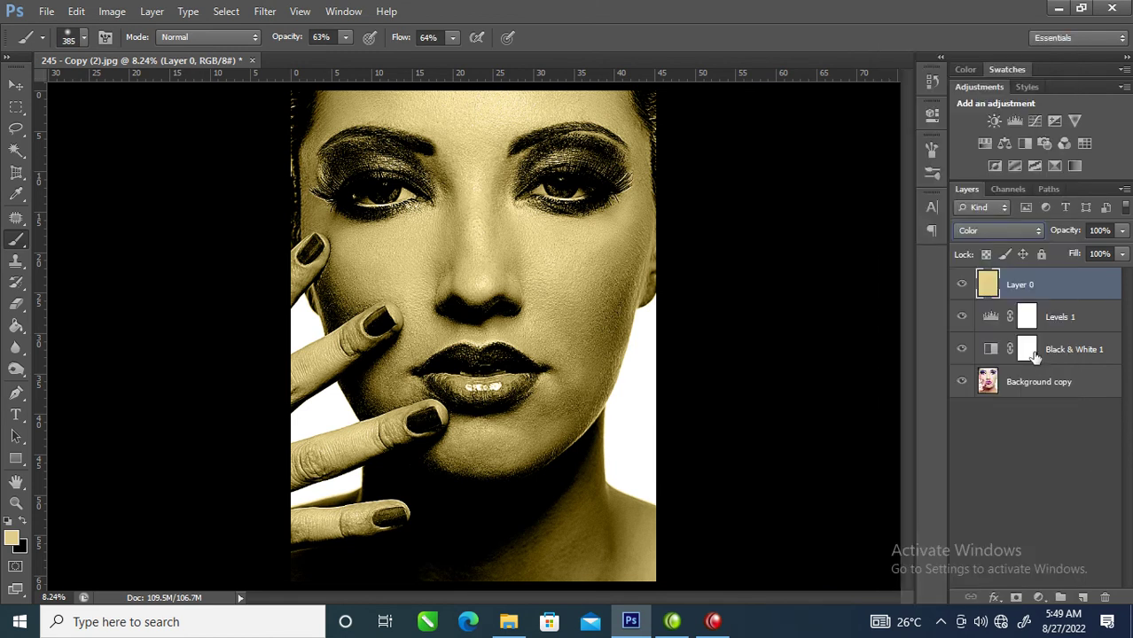
{"action": "right_click", "coordinate": [1074, 285]}
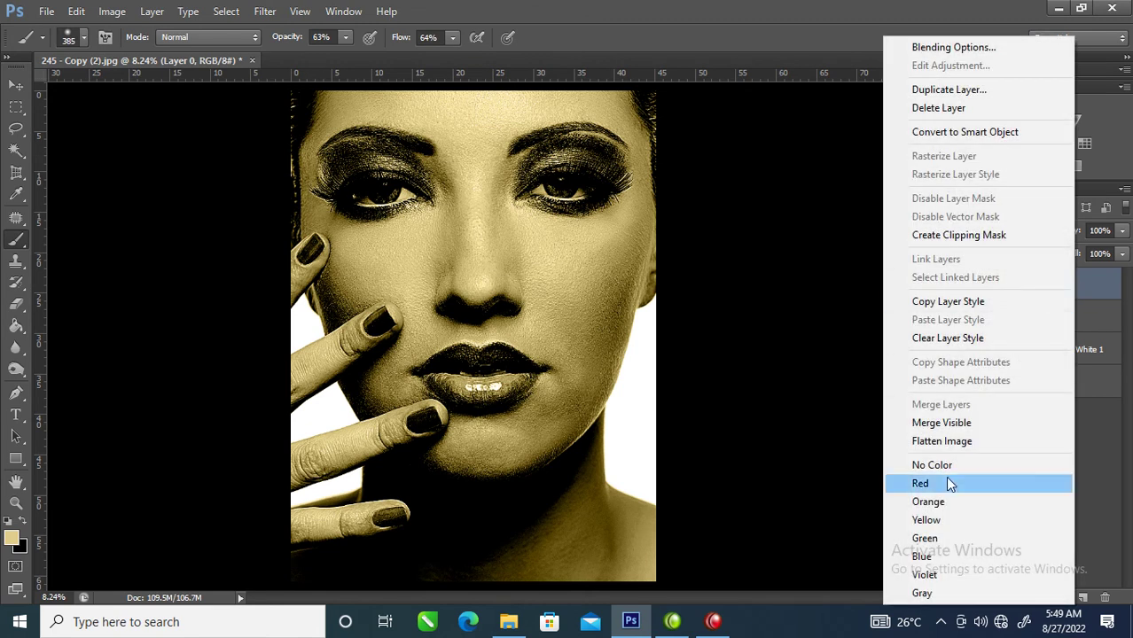
{"action": "left_click", "coordinate": [964, 90]}
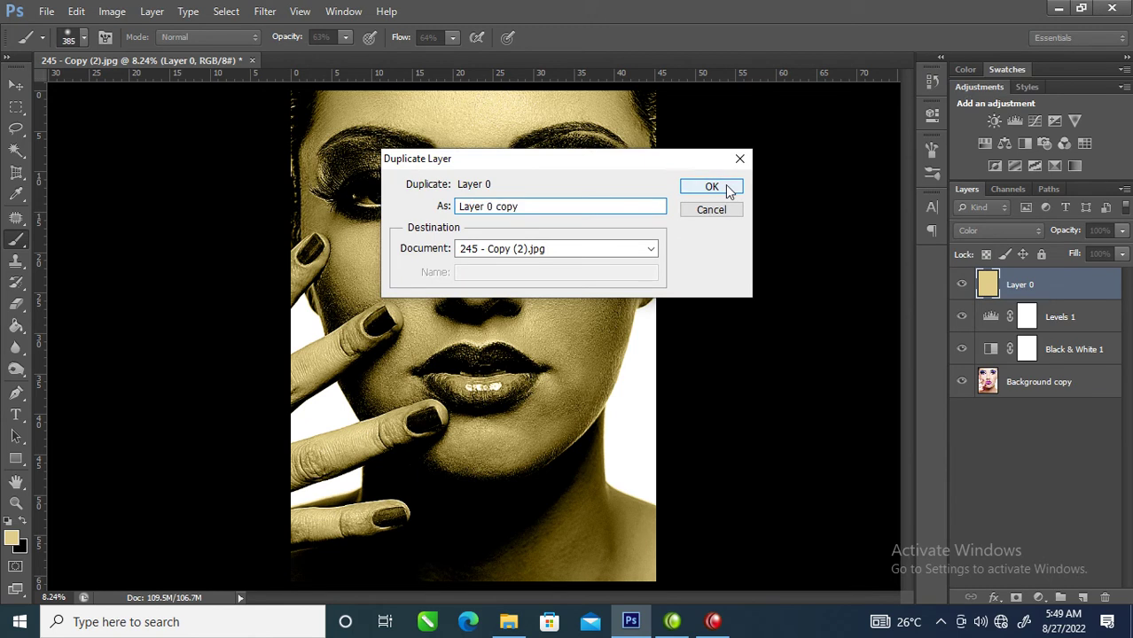
{"action": "left_click", "coordinate": [726, 187]}
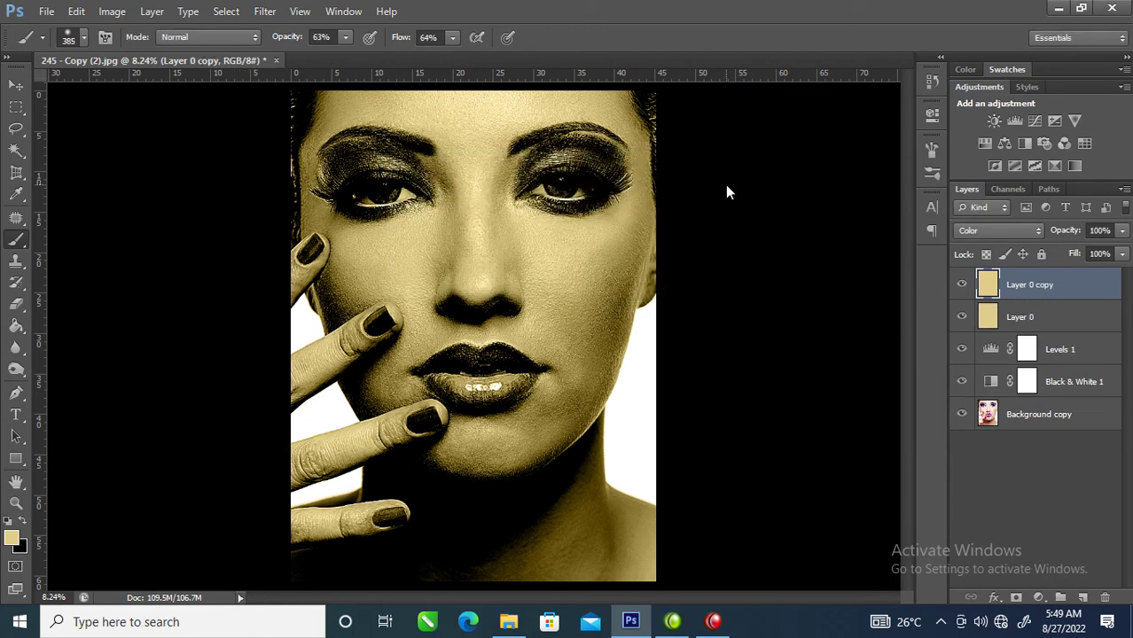
Set Layer 0 copy to the Color Burn blend mode with 85% opacity.
{"action": "left_click", "coordinate": [1038, 232]}
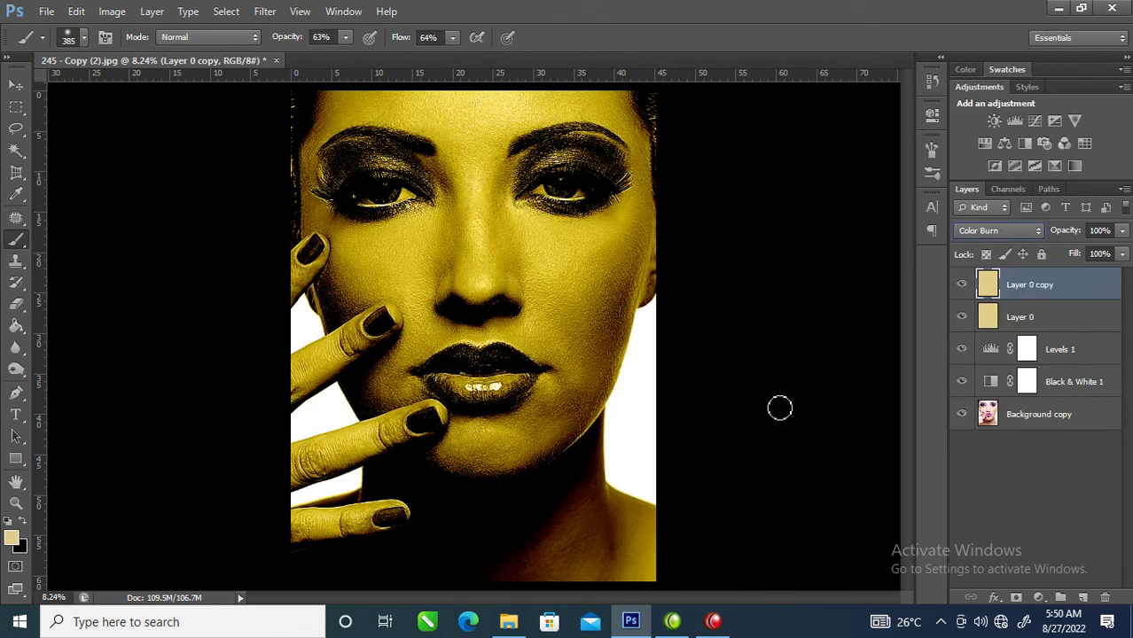
{"action": "left_click", "coordinate": [1123, 231]}
{"action": "mouse_move", "coordinate": [1120, 254]}
{"action": "left_mouse_down"}
{"action": "mouse_move", "coordinate": [1083, 257]}
{"action": "mouse_move", "coordinate": [1123, 254]}
{"action": "left_mouse_up"}
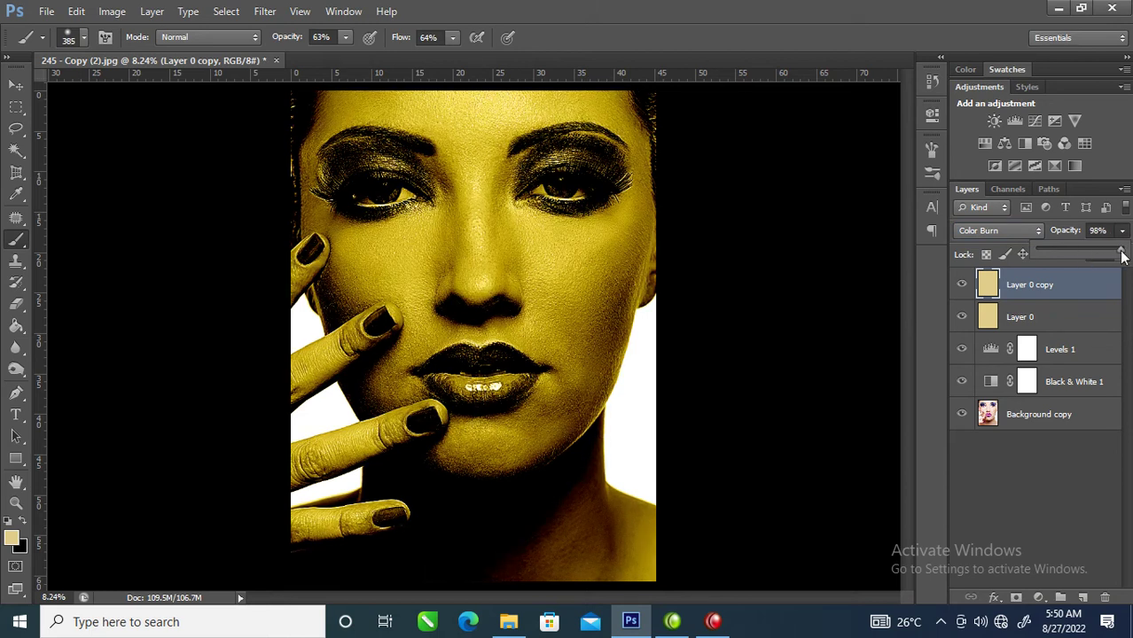
Try lower opacities on Layer 0, down to about 32%, and bring it back to 100%.
{"action": "left_click", "coordinate": [1024, 318]}
{"action": "left_click", "coordinate": [1121, 231]}
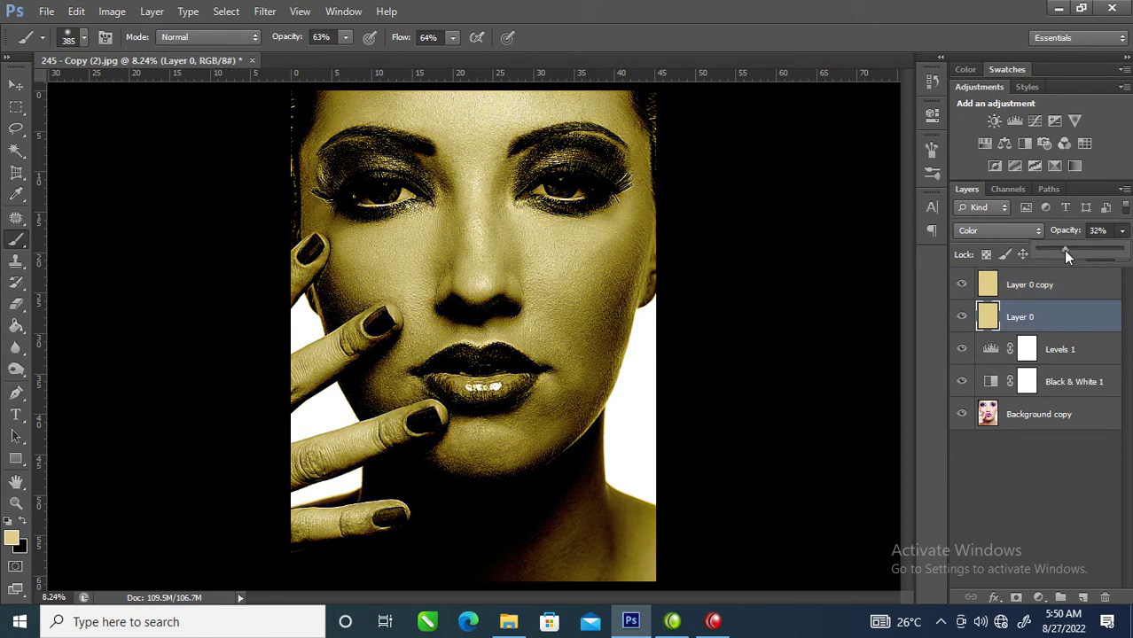
{"action": "left_click_drag", "start_coordinate": [1086, 251], "coordinate": [1131, 266]}
Add a white layer mask to Layer 0 copy and another one to Layer 0.
{"action": "left_click", "coordinate": [1068, 283]}
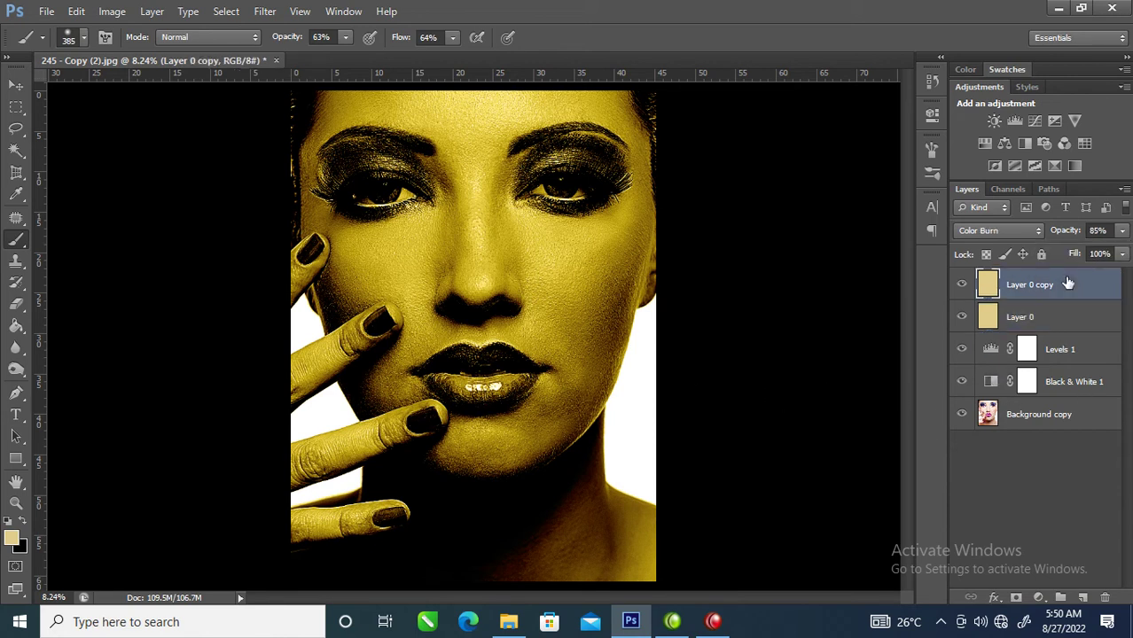
{"action": "left_click", "coordinate": [1017, 599]}
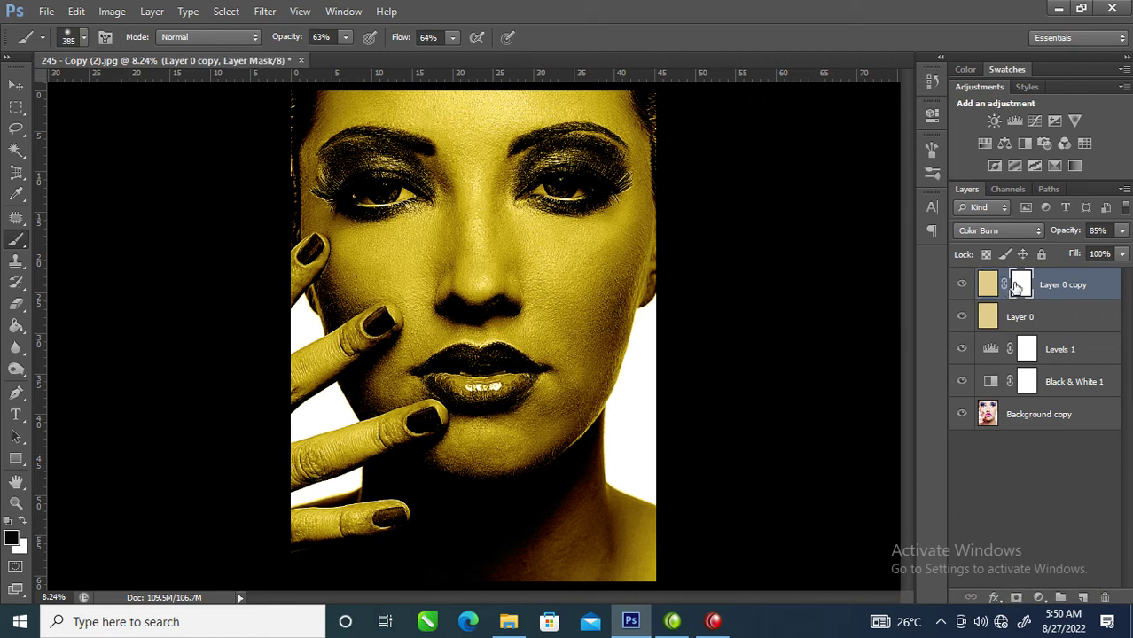
{"action": "double_click", "coordinate": [1019, 284]}
{"action": "double_click", "coordinate": [1029, 318]}
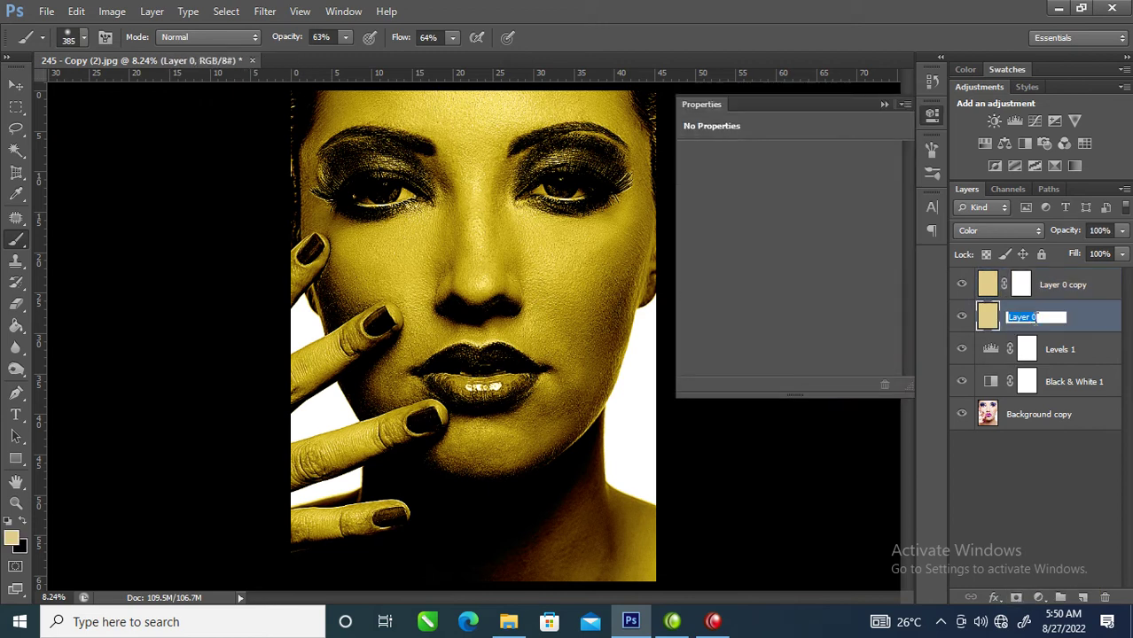
{"action": "key", "text": "Return"}
{"action": "left_click", "coordinate": [1016, 600]}
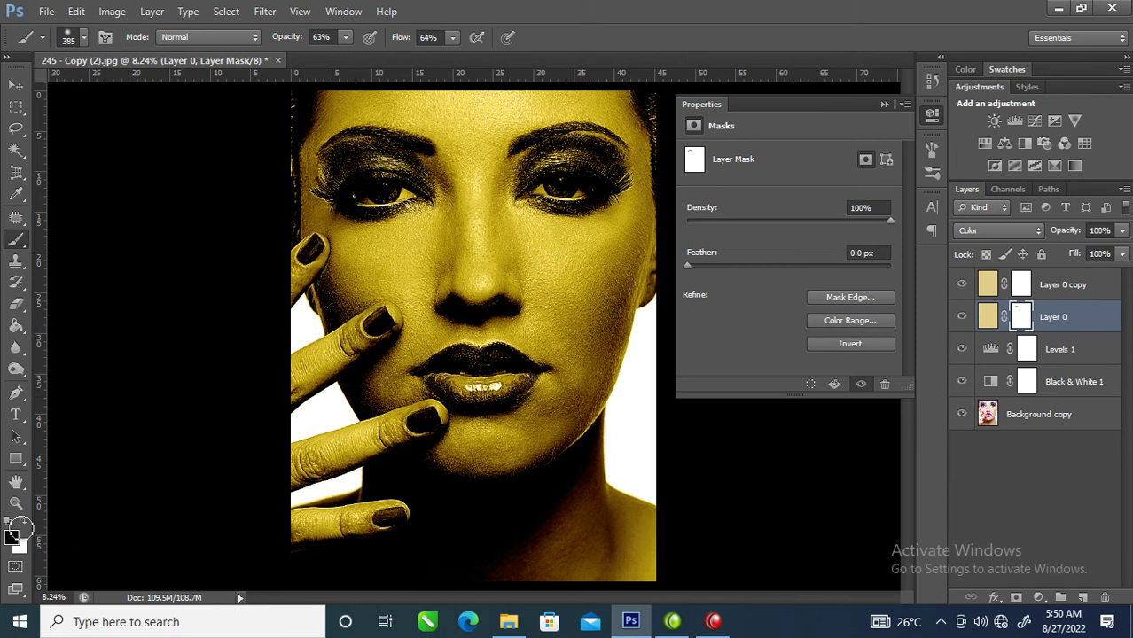
Paint black over both eyelids on Layer 0's mask with the brush at 100% opacity and 100% flow.
{"action": "left_click", "coordinate": [453, 38]}
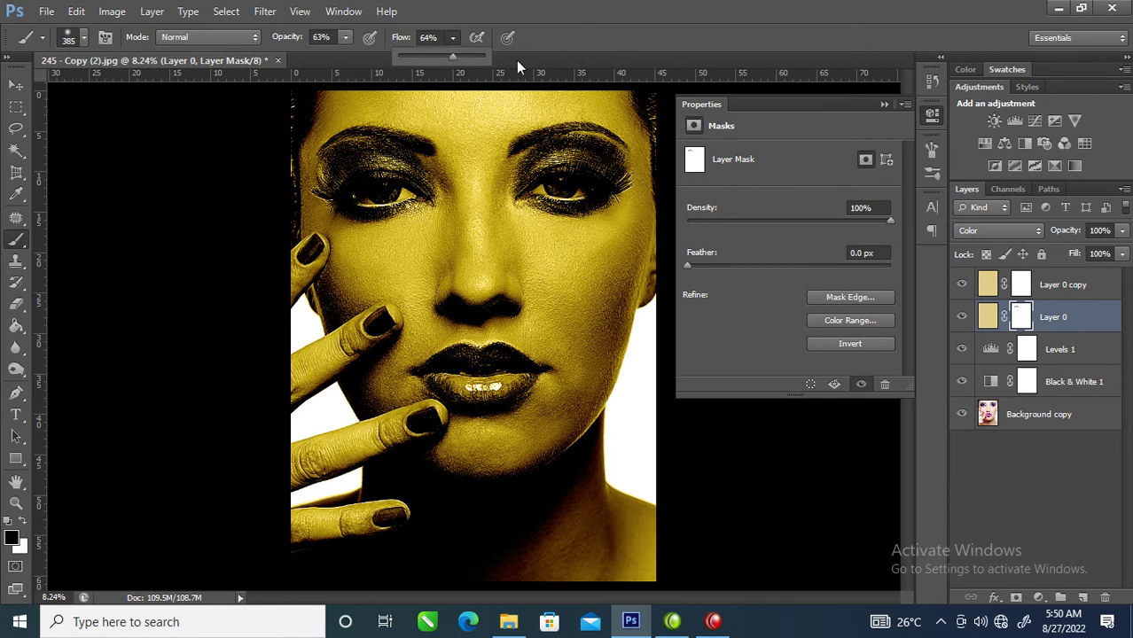
{"action": "left_click_drag", "start_coordinate": [454, 55], "coordinate": [493, 57]}
{"action": "left_click", "coordinate": [345, 38]}
{"action": "left_click_drag", "start_coordinate": [342, 54], "coordinate": [399, 68]}
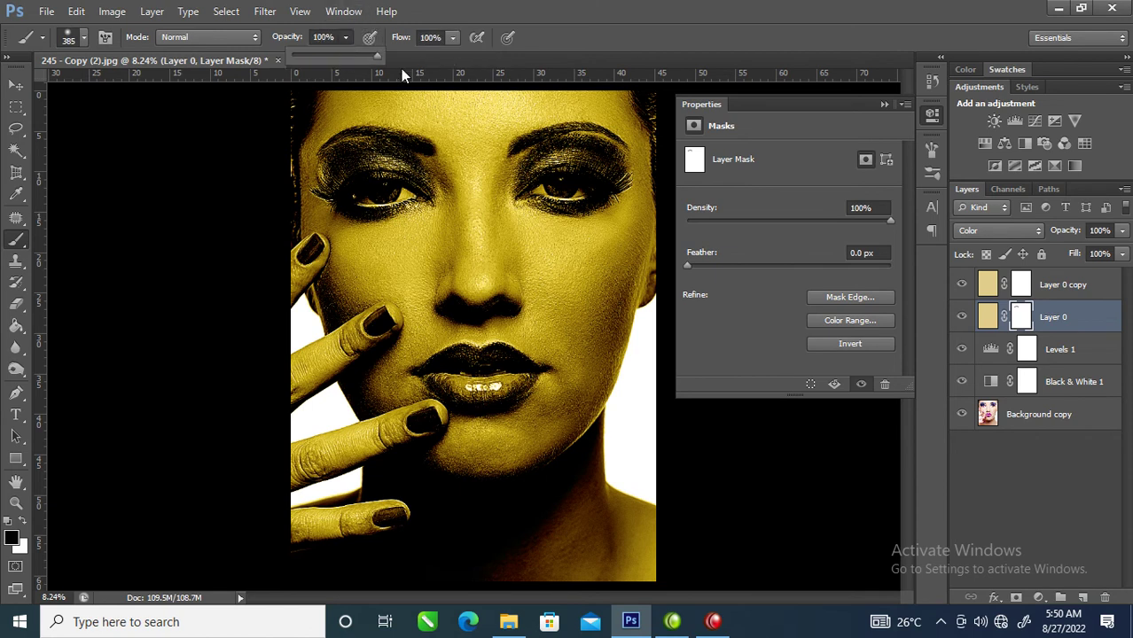
{"action": "mouse_move", "coordinate": [336, 171]}
{"action": "left_mouse_down"}
{"action": "mouse_move", "coordinate": [392, 154]}
{"action": "mouse_move", "coordinate": [419, 186]}
{"action": "mouse_move", "coordinate": [349, 161]}
{"action": "mouse_move", "coordinate": [402, 158]}
{"action": "mouse_move", "coordinate": [429, 193]}
{"action": "left_mouse_up"}
{"action": "mouse_move", "coordinate": [572, 169]}
{"action": "left_mouse_down"}
{"action": "mouse_move", "coordinate": [529, 179]}
{"action": "mouse_move", "coordinate": [557, 152]}
{"action": "mouse_move", "coordinate": [609, 156]}
{"action": "mouse_move", "coordinate": [621, 173]}
{"action": "mouse_move", "coordinate": [558, 156]}
{"action": "mouse_move", "coordinate": [548, 165]}
{"action": "mouse_move", "coordinate": [589, 164]}
{"action": "mouse_move", "coordinate": [620, 183]}
{"action": "mouse_move", "coordinate": [604, 169]}
{"action": "mouse_move", "coordinate": [554, 176]}
{"action": "left_mouse_up"}
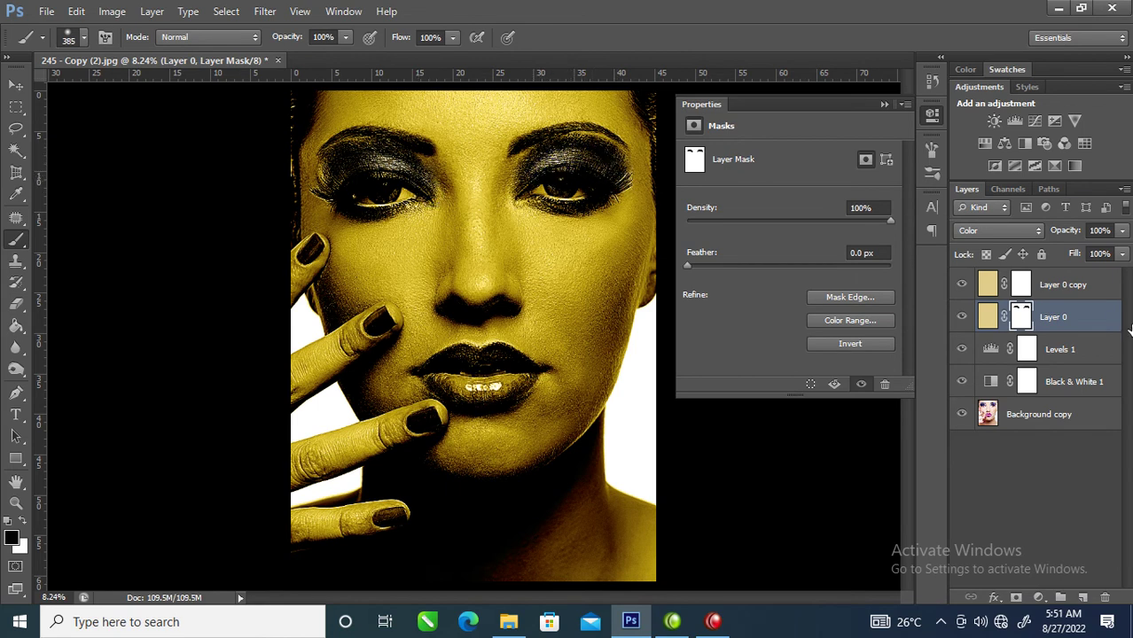
Create a new empty layer named "Layer 1" above Layer 0 copy.
{"action": "left_click", "coordinate": [1063, 284]}
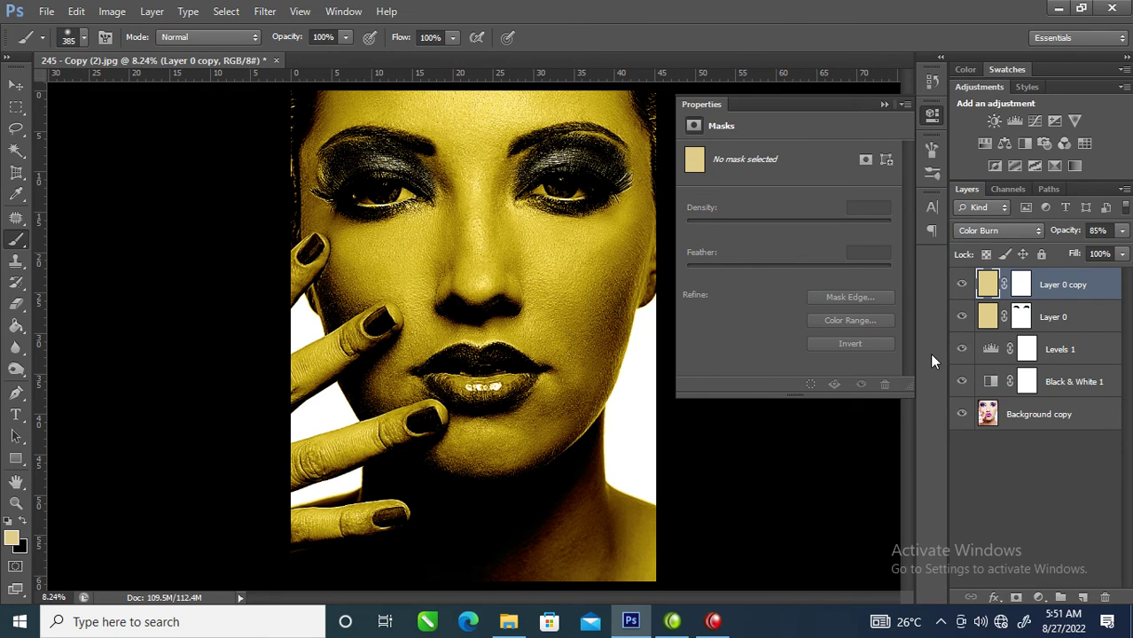
{"action": "key", "text": "ctrl+shift+n"}
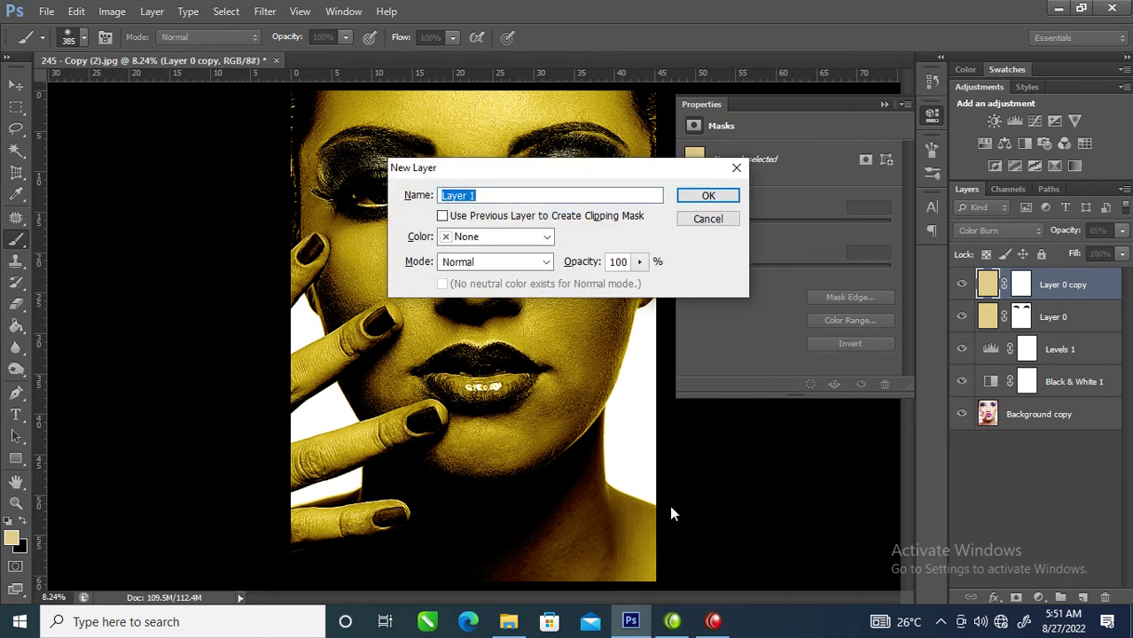
{"action": "left_click", "coordinate": [711, 197]}
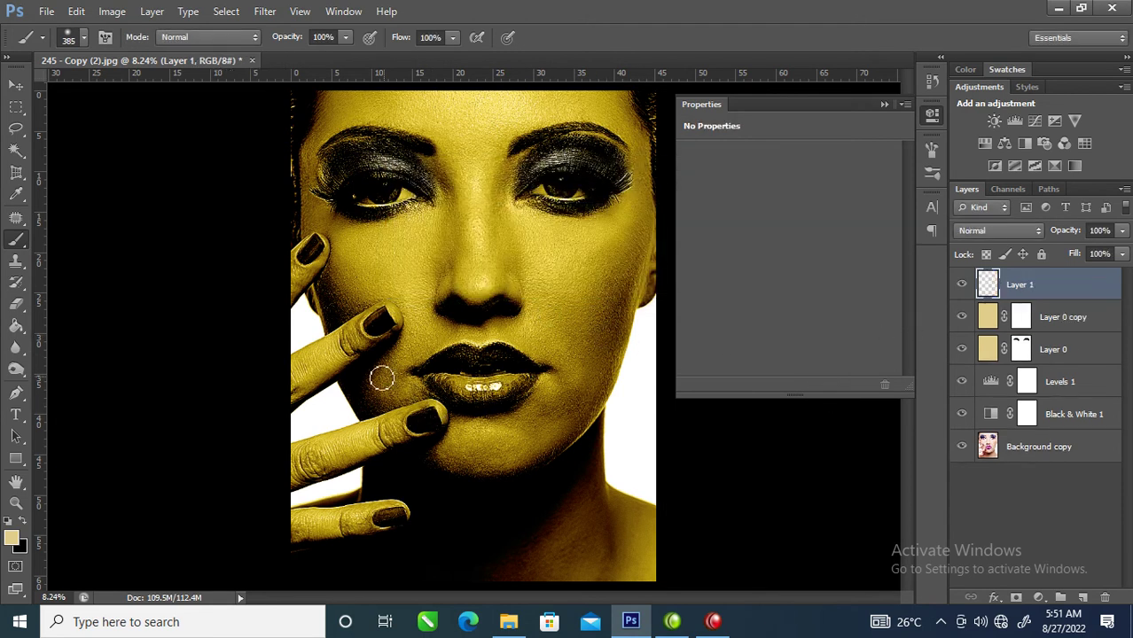
Set the foreground color to bright magenta #fe0fd4.
{"action": "left_click", "coordinate": [11, 538]}
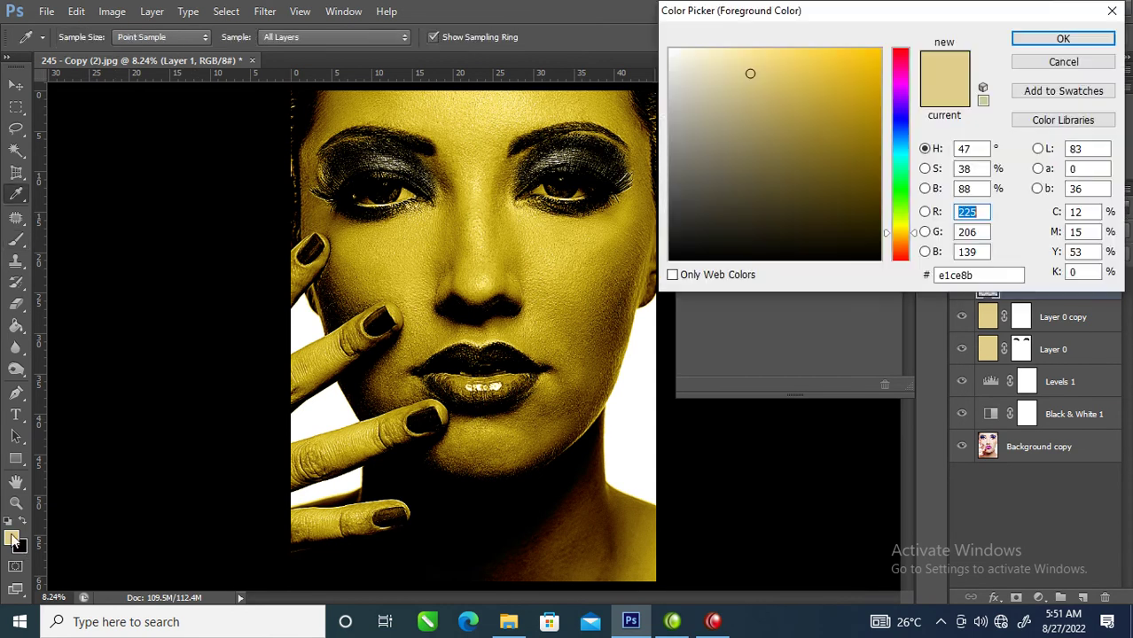
{"action": "left_click", "coordinate": [901, 78]}
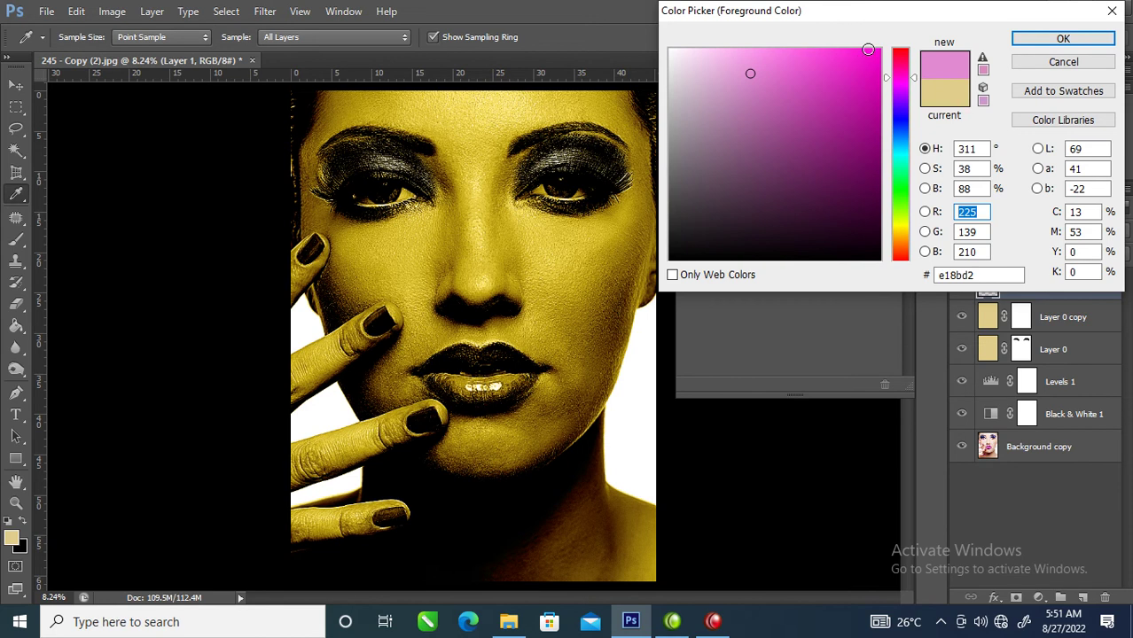
{"action": "left_click", "coordinate": [868, 49]}
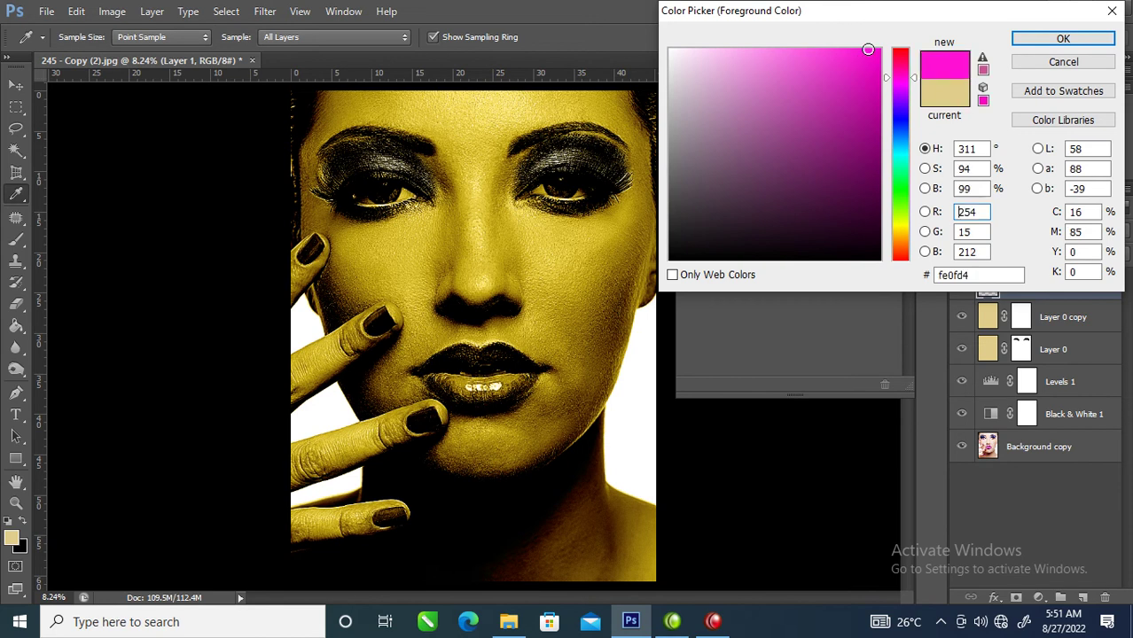
{"action": "left_click", "coordinate": [1052, 41]}
{"action": "left_click", "coordinate": [1052, 41]}
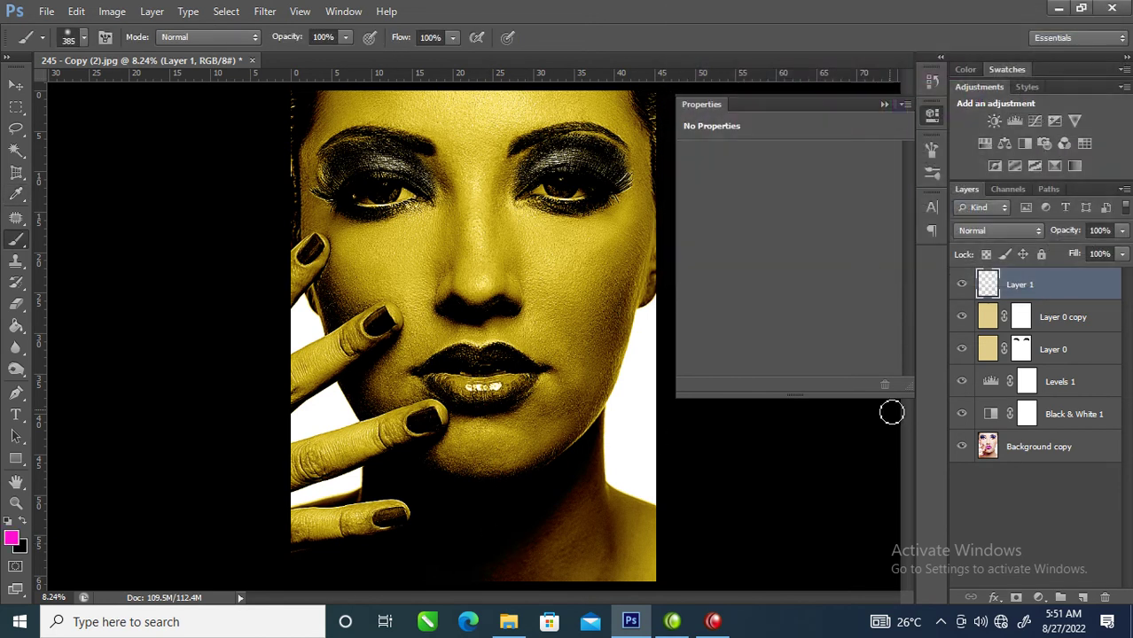
Set Layer 1's blend mode to Color and paint magenta over the lips and both eyelids.
{"action": "left_click", "coordinate": [1035, 229]}
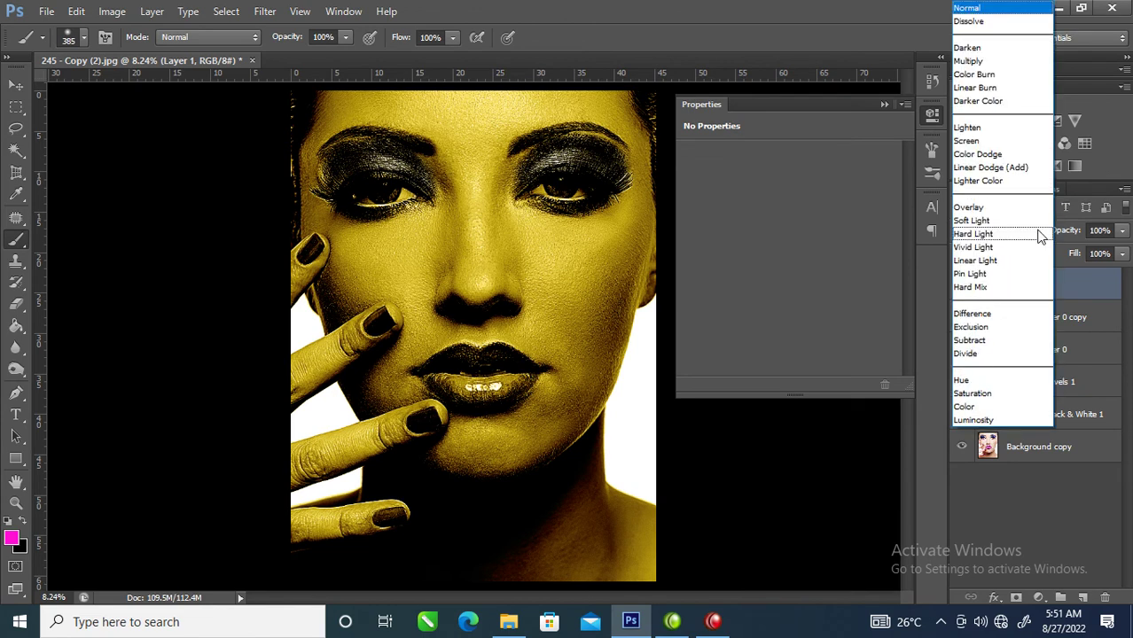
{"action": "left_click", "coordinate": [964, 407]}
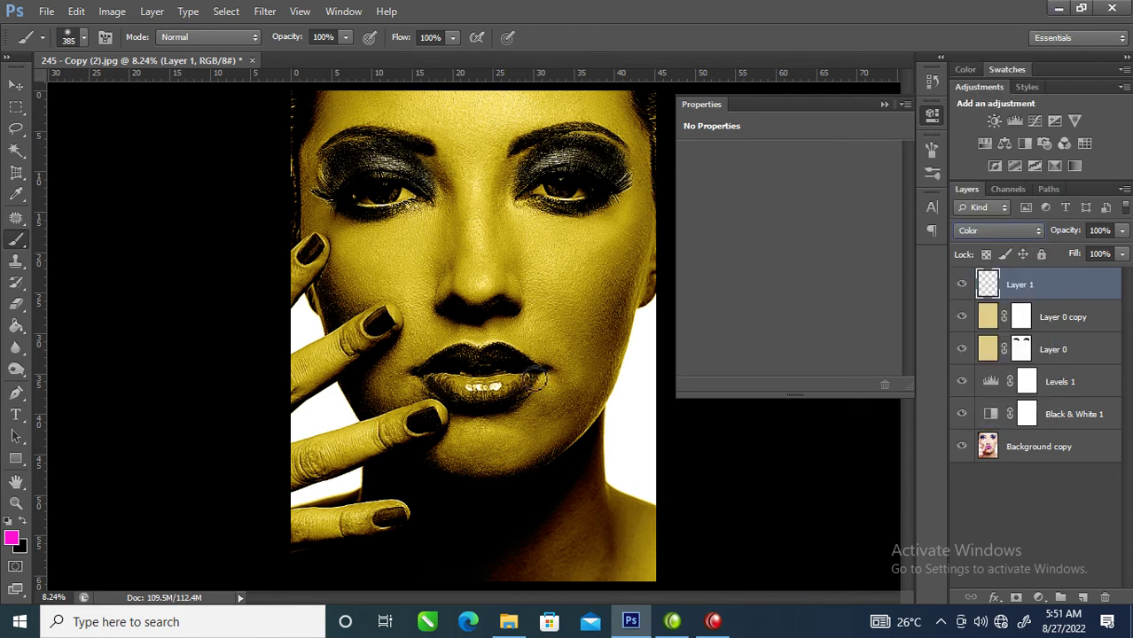
{"action": "left_click_drag", "start_coordinate": [439, 366], "coordinate": [518, 373]}
{"action": "mouse_move", "coordinate": [430, 375]}
{"action": "left_mouse_down"}
{"action": "mouse_move", "coordinate": [478, 396]}
{"action": "mouse_move", "coordinate": [525, 369]}
{"action": "left_mouse_up"}
{"action": "mouse_move", "coordinate": [411, 385]}
{"action": "left_mouse_down"}
{"action": "mouse_move", "coordinate": [497, 389]}
{"action": "mouse_move", "coordinate": [460, 398]}
{"action": "mouse_move", "coordinate": [503, 392]}
{"action": "mouse_move", "coordinate": [518, 374]}
{"action": "left_mouse_up"}
{"action": "mouse_move", "coordinate": [374, 193]}
{"action": "left_mouse_down"}
{"action": "mouse_move", "coordinate": [359, 146]}
{"action": "mouse_move", "coordinate": [334, 172]}
{"action": "mouse_move", "coordinate": [380, 159]}
{"action": "mouse_move", "coordinate": [427, 183]}
{"action": "left_mouse_up"}
{"action": "mouse_move", "coordinate": [537, 170]}
{"action": "left_mouse_down"}
{"action": "mouse_move", "coordinate": [578, 146]}
{"action": "mouse_move", "coordinate": [610, 166]}
{"action": "mouse_move", "coordinate": [551, 143]}
{"action": "mouse_move", "coordinate": [596, 145]}
{"action": "mouse_move", "coordinate": [620, 168]}
{"action": "mouse_move", "coordinate": [552, 187]}
{"action": "left_mouse_up"}
Paint all four fingernails magenta on Layer 1 with the brush reduced to 222 pixels.
{"action": "left_click", "coordinate": [436, 329]}
{"action": "scroll", "coordinate": [436, 329], "scroll_direction": "up", "scroll_amount": 3}
{"action": "scroll", "coordinate": [172, 294], "scroll_direction": "up", "scroll_amount": 2}
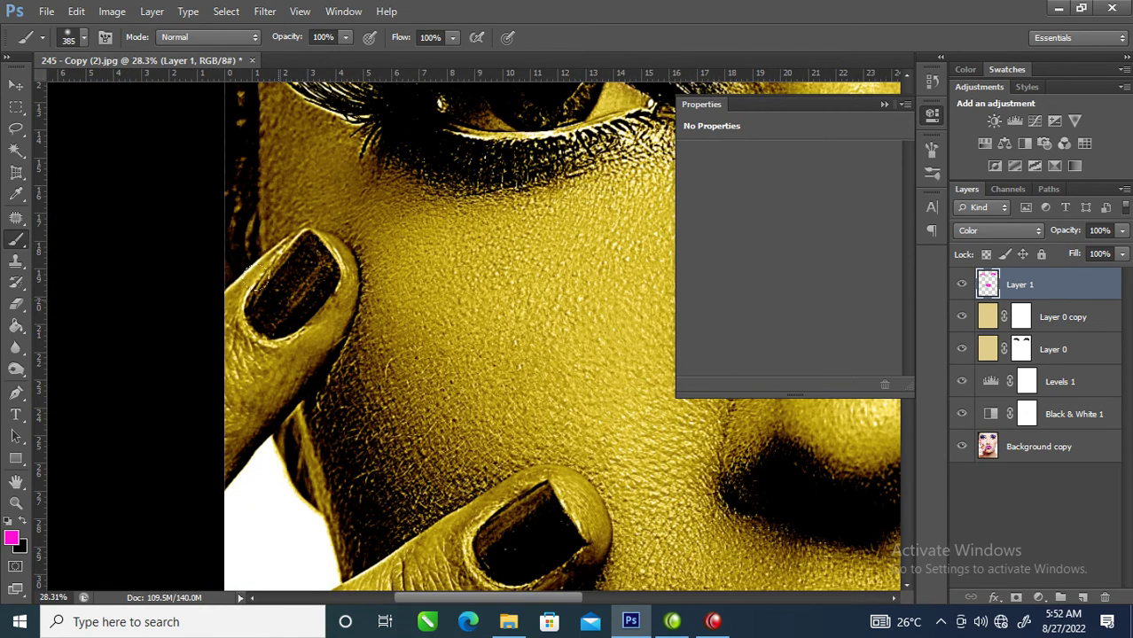
{"action": "mouse_move", "coordinate": [285, 293]}
{"action": "left_mouse_down"}
{"action": "mouse_move", "coordinate": [254, 312]}
{"action": "mouse_move", "coordinate": [299, 242]}
{"action": "mouse_move", "coordinate": [284, 289]}
{"action": "left_mouse_up"}
{"action": "mouse_move", "coordinate": [529, 503]}
{"action": "left_mouse_down"}
{"action": "mouse_move", "coordinate": [542, 533]}
{"action": "mouse_move", "coordinate": [503, 544]}
{"action": "mouse_move", "coordinate": [539, 539]}
{"action": "mouse_move", "coordinate": [522, 496]}
{"action": "mouse_move", "coordinate": [297, 169]}
{"action": "left_mouse_up"}
{"action": "mouse_move", "coordinate": [402, 477]}
{"action": "left_mouse_down"}
{"action": "mouse_move", "coordinate": [381, 497]}
{"action": "mouse_move", "coordinate": [440, 474]}
{"action": "mouse_move", "coordinate": [447, 492]}
{"action": "mouse_move", "coordinate": [392, 508]}
{"action": "mouse_move", "coordinate": [435, 508]}
{"action": "mouse_move", "coordinate": [354, 151]}
{"action": "left_mouse_up"}
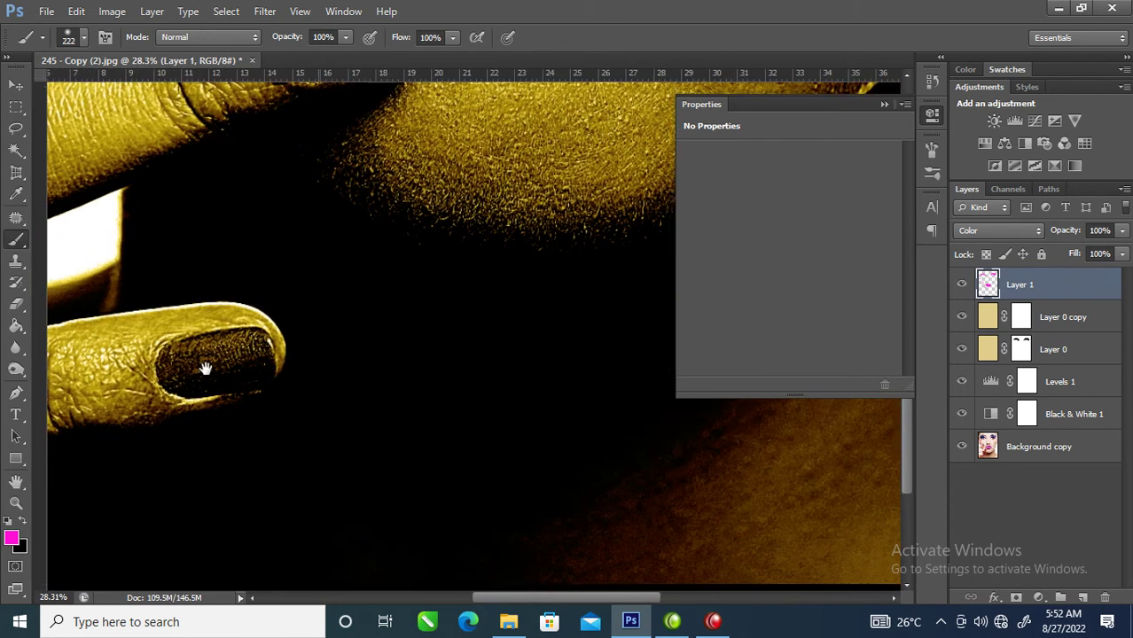
{"action": "left_click_drag", "start_coordinate": [224, 349], "coordinate": [241, 347]}
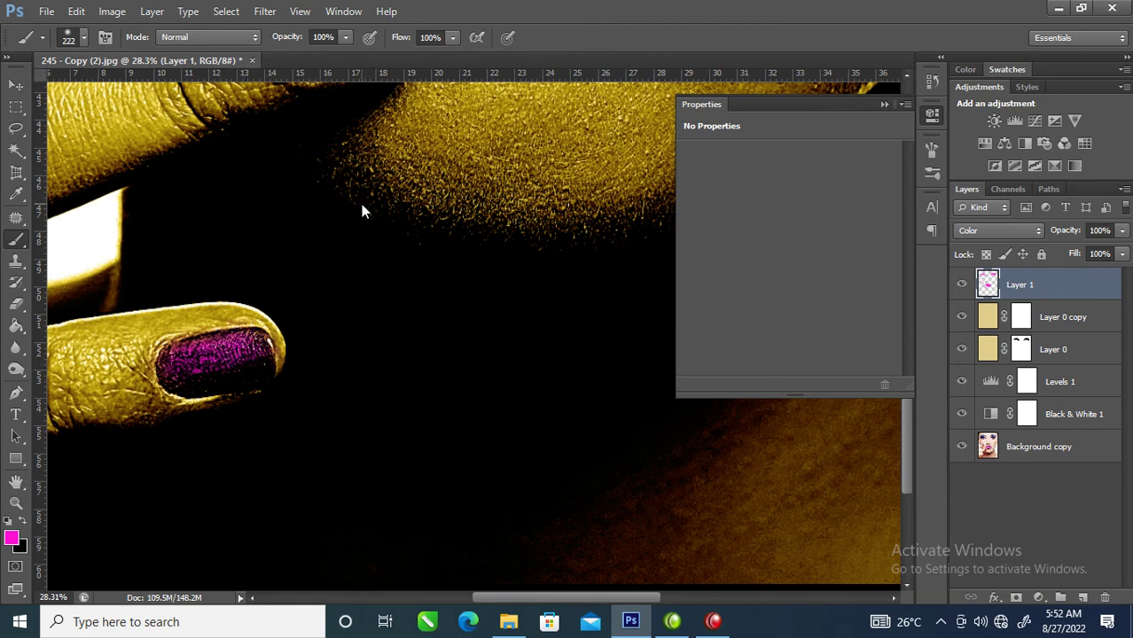
Fit the whole portrait in view and merge all visible layers into a single Layer 1.
{"action": "right_click", "coordinate": [362, 205]}
{"action": "left_click", "coordinate": [424, 221]}
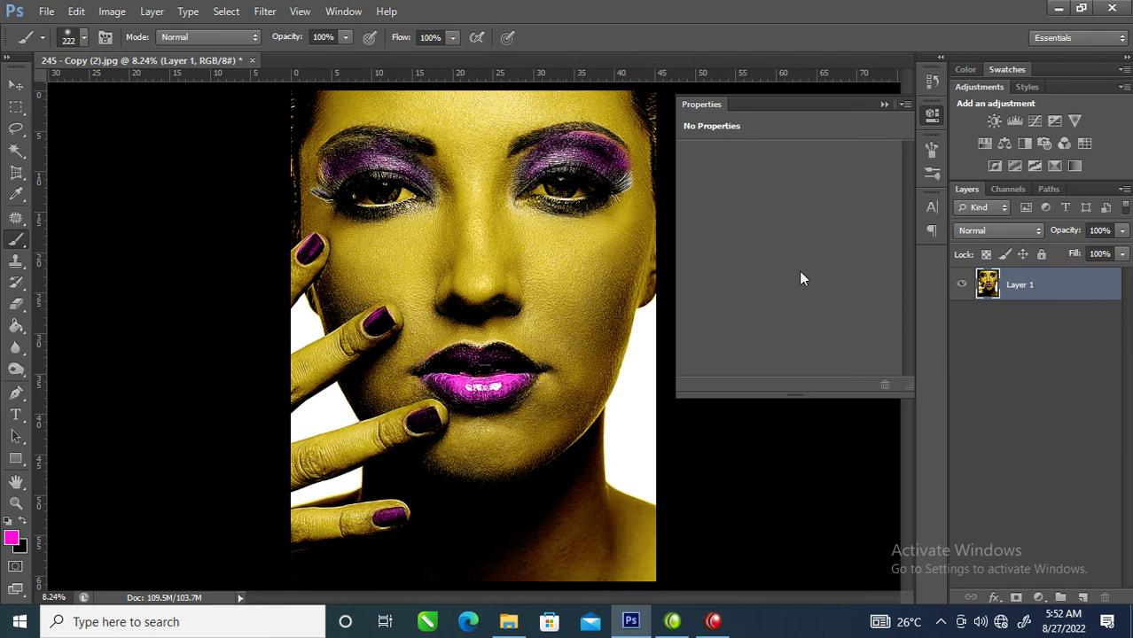
Darken the merged portrait on Layer 1 with a Levels adjustment, setting the RGB black input level to 105.
{"action": "left_click", "coordinate": [110, 12]}
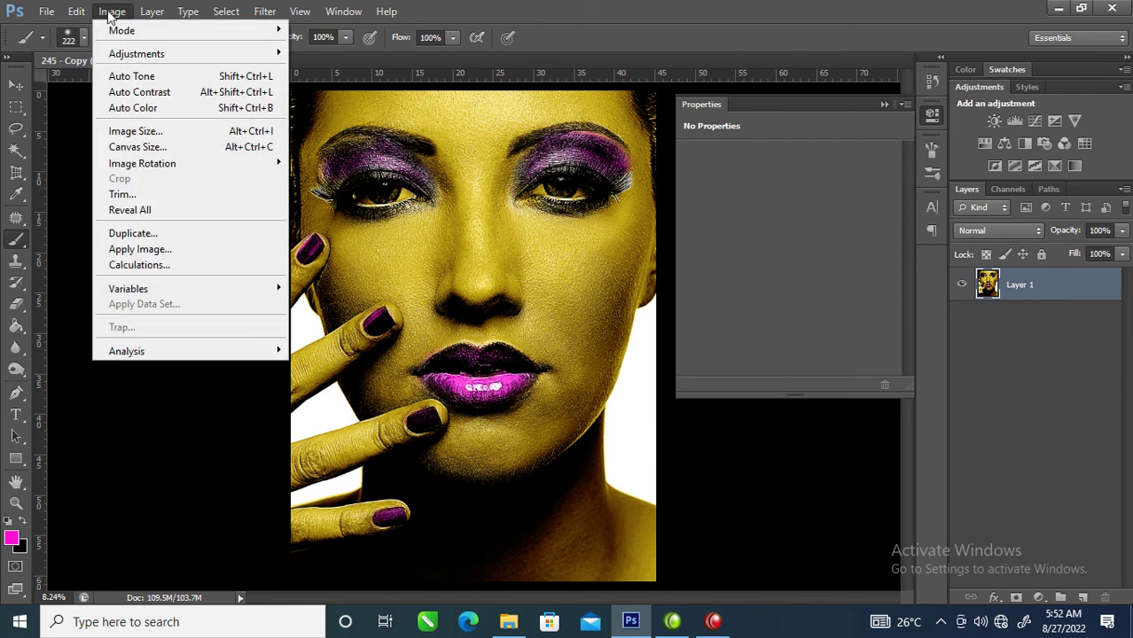
{"action": "mouse_move", "coordinate": [129, 55]}
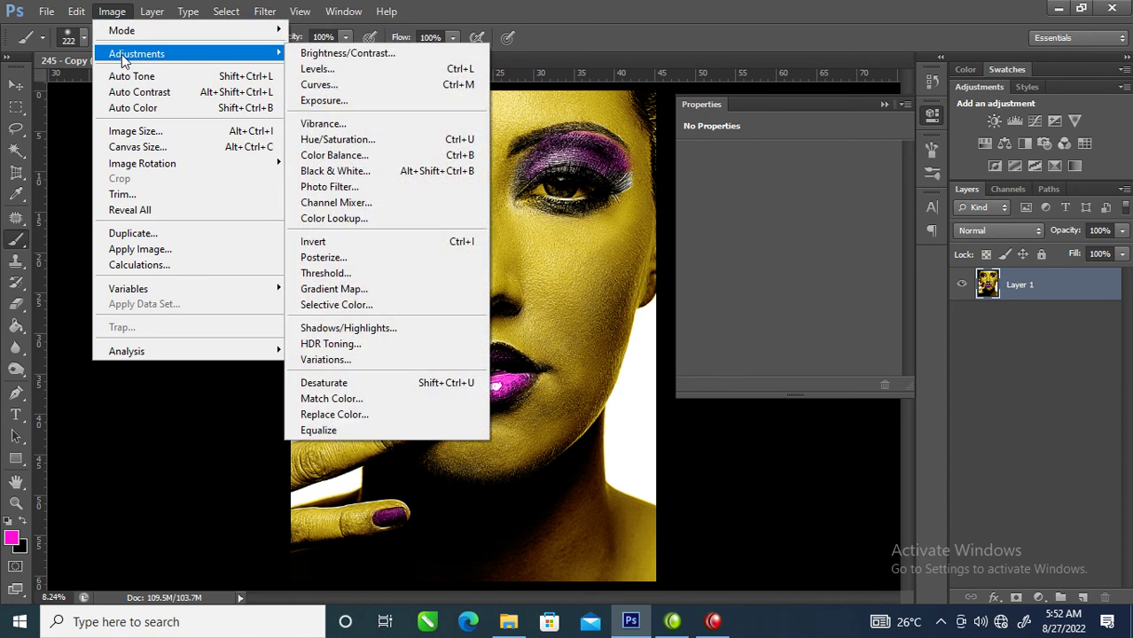
{"action": "left_click", "coordinate": [310, 69]}
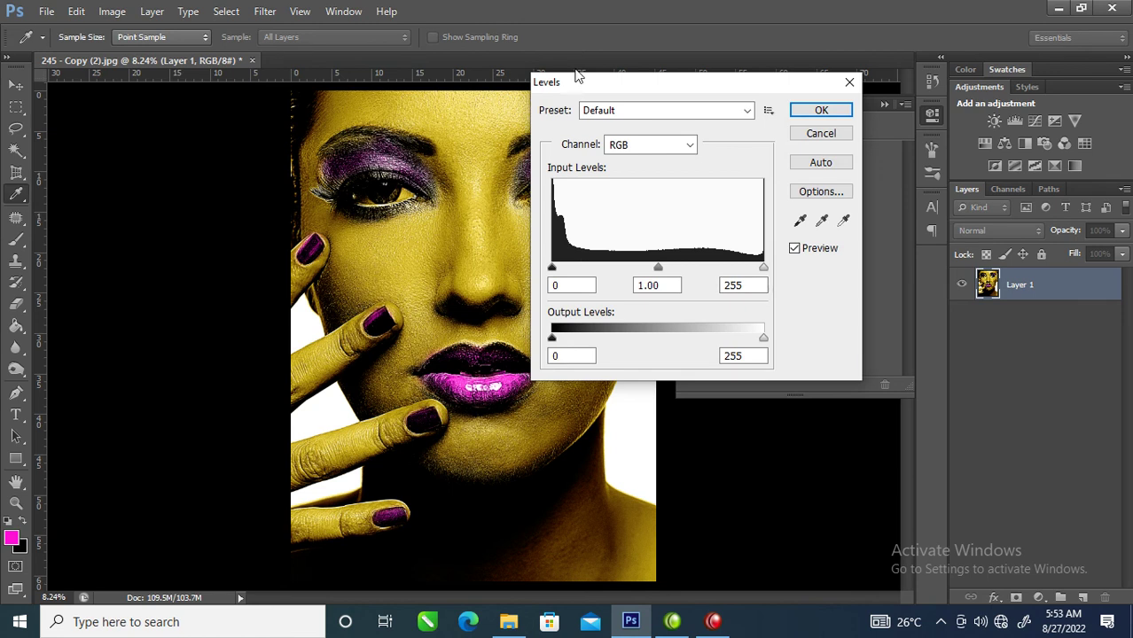
{"action": "left_click_drag", "start_coordinate": [623, 84], "coordinate": [815, 47]}
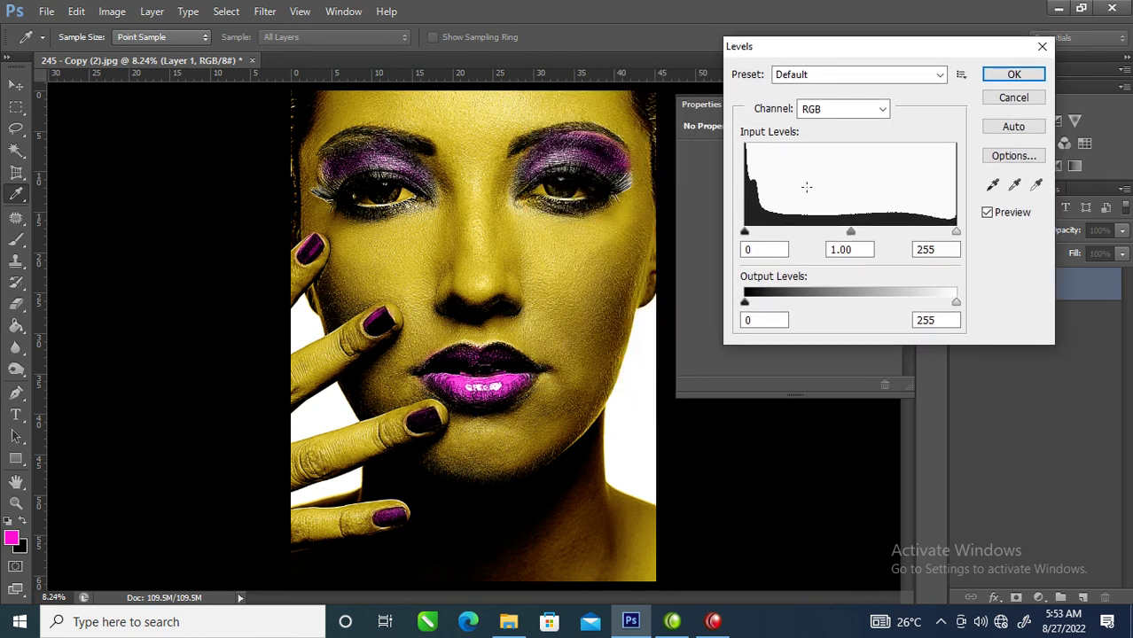
{"action": "left_click_drag", "start_coordinate": [746, 234], "coordinate": [837, 241]}
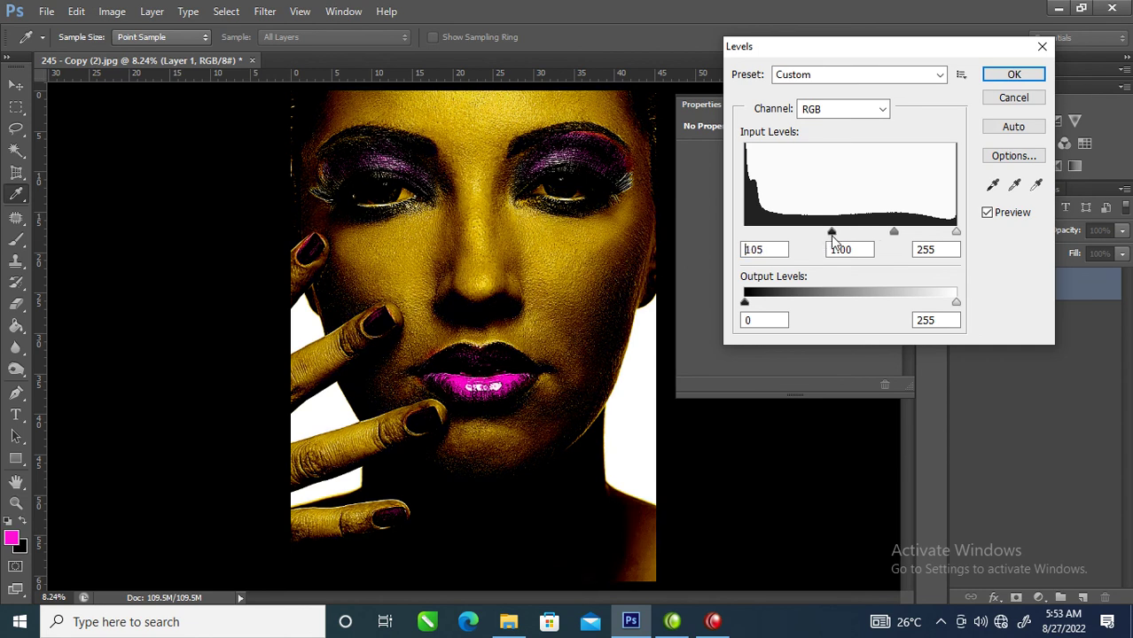
{"action": "left_click", "coordinate": [831, 235]}
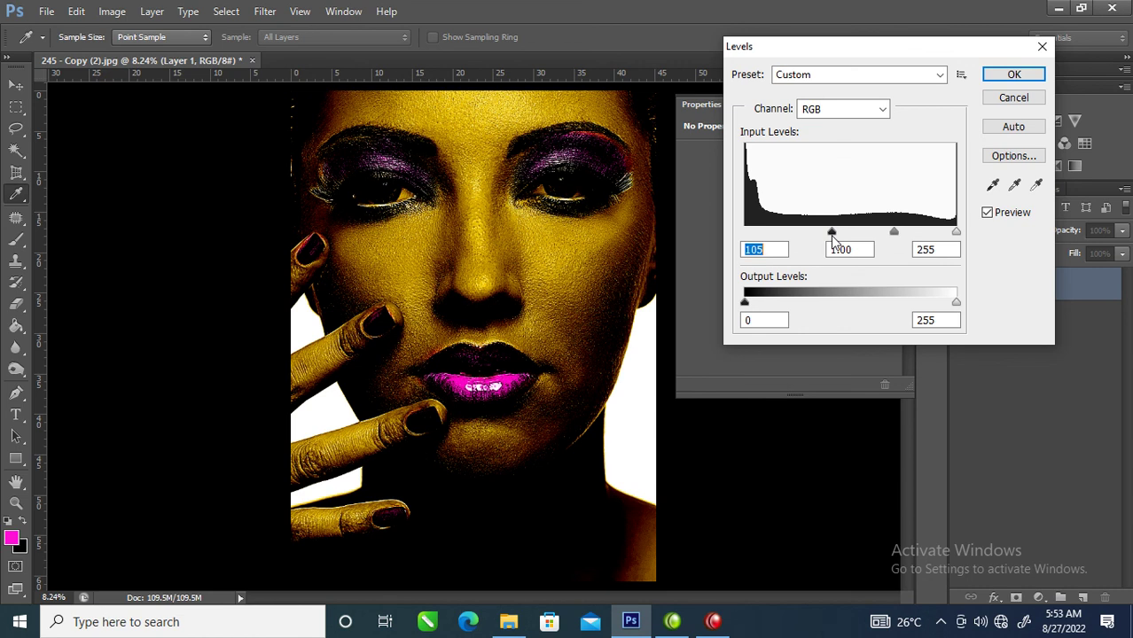
{"action": "left_click", "coordinate": [1013, 76]}
{"action": "key", "text": "b"}
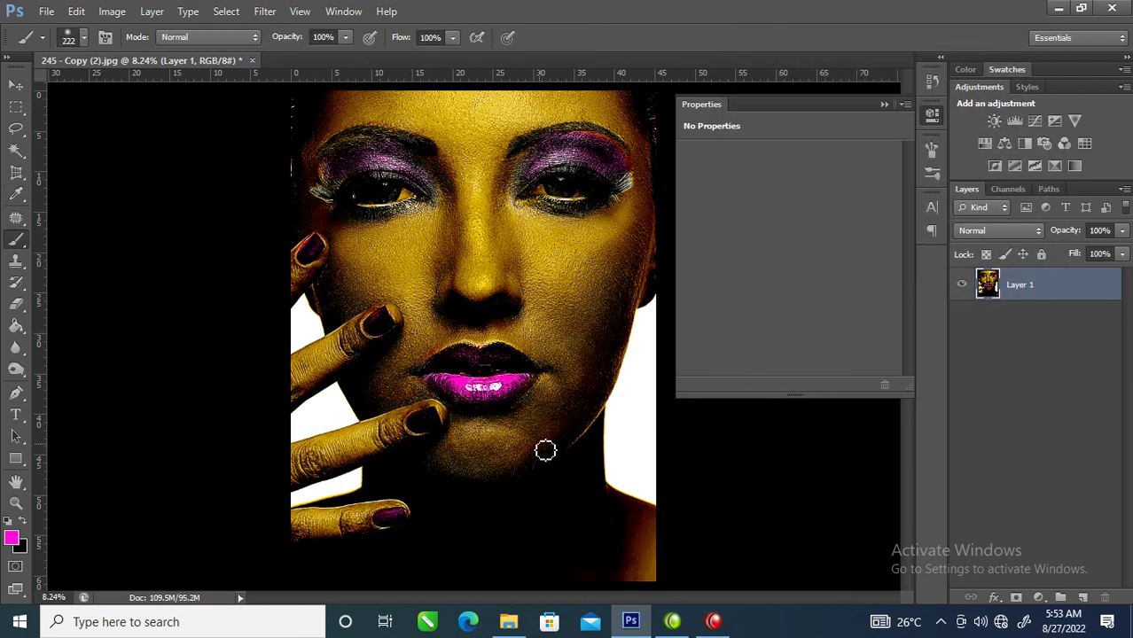